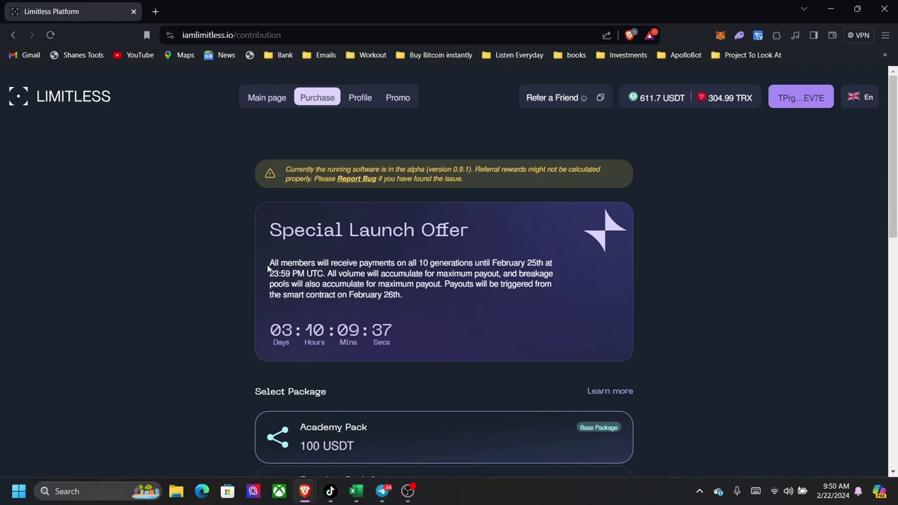
Read the launch offer payout paragraph and scroll through the purchase package list
drag(270, 262, 402, 295)
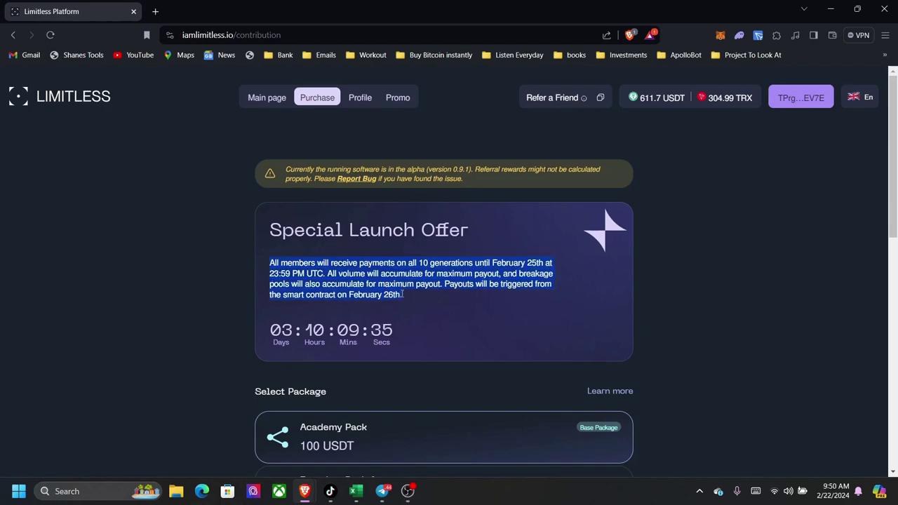
scroll(402, 295, down, 2)
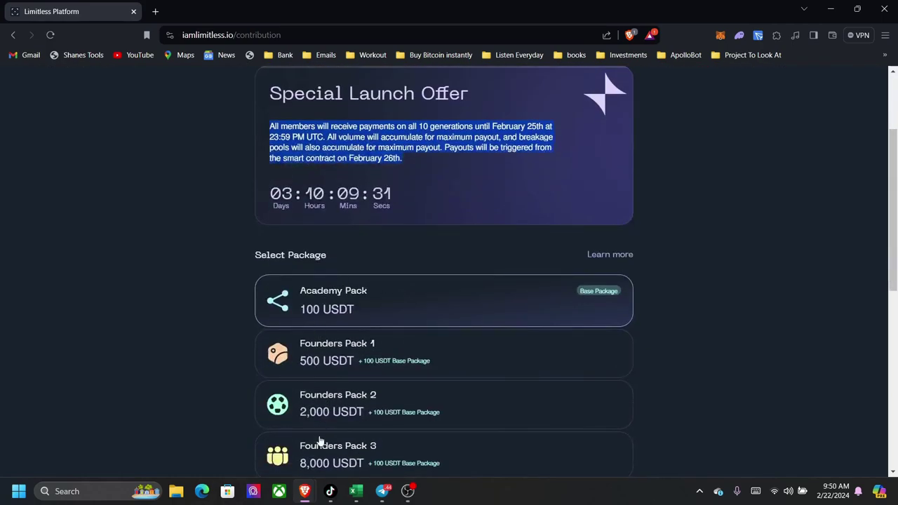
scroll(404, 354, up, 2)
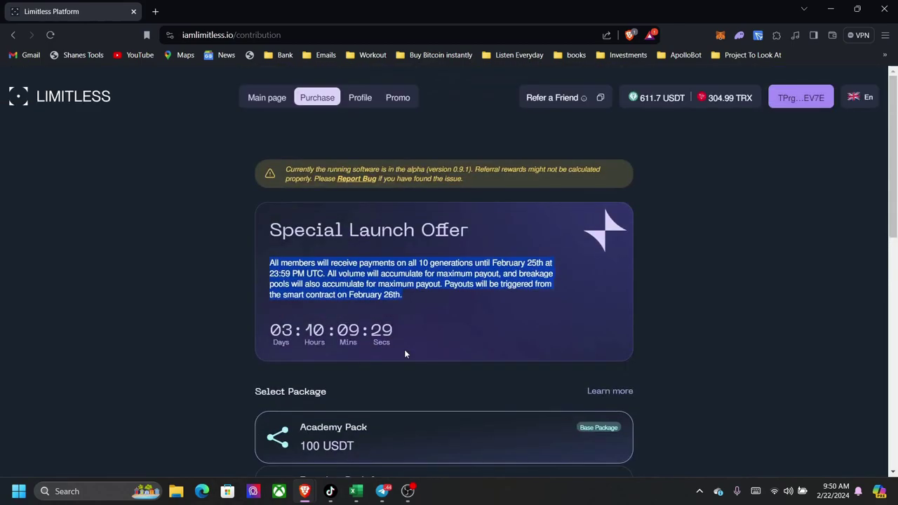
click(737, 306)
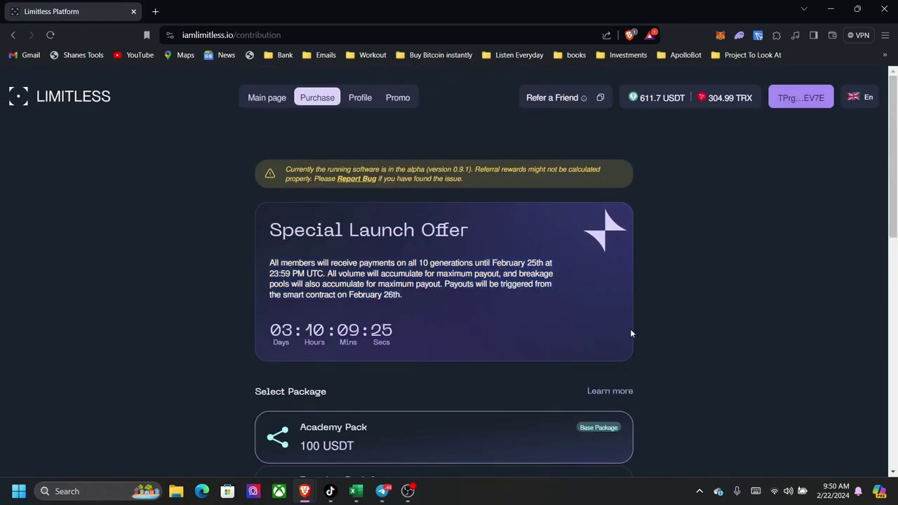
scroll(628, 274, down, 4)
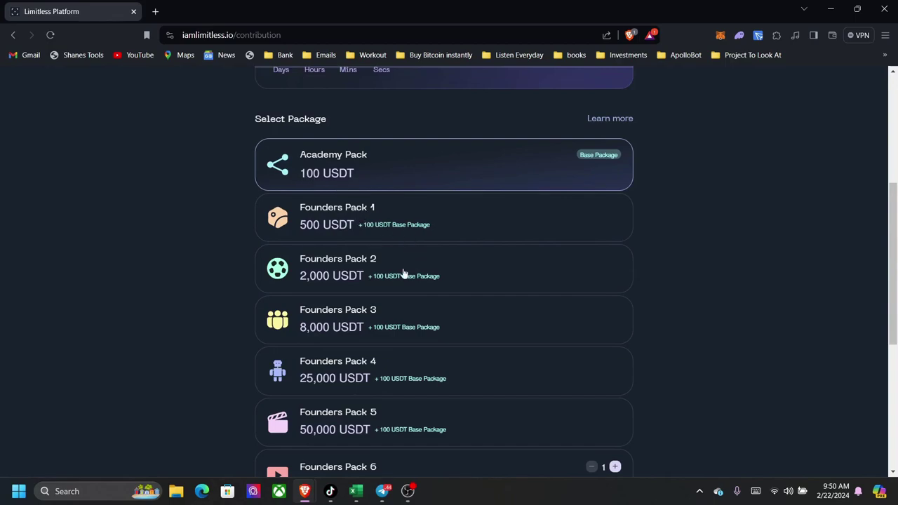
scroll(392, 277, down, 2)
scroll(343, 351, up, 2)
Open the package descriptions and read through the Academy Pack description
click(623, 119)
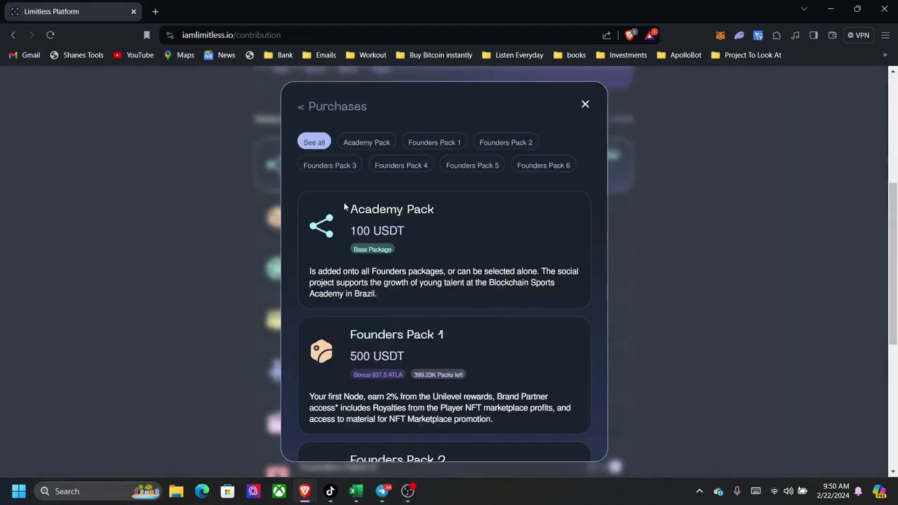
drag(309, 272, 423, 272)
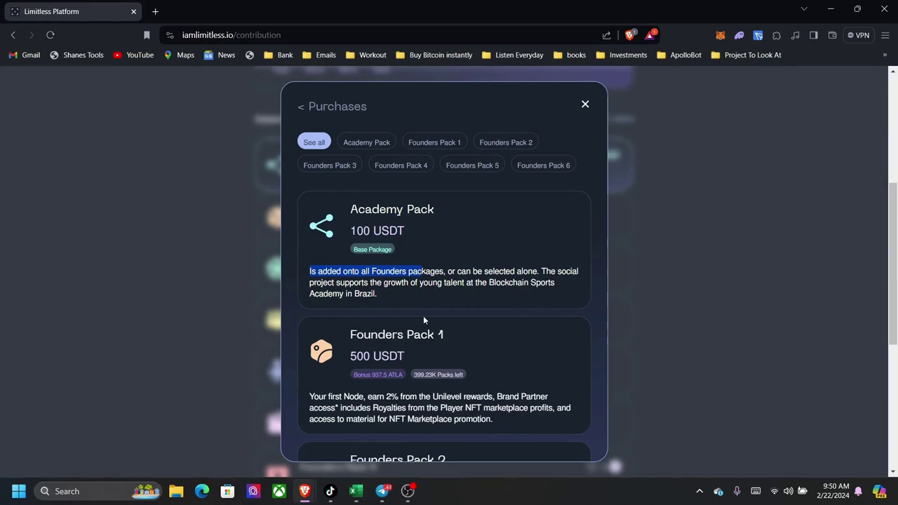
scroll(430, 320, down, 2)
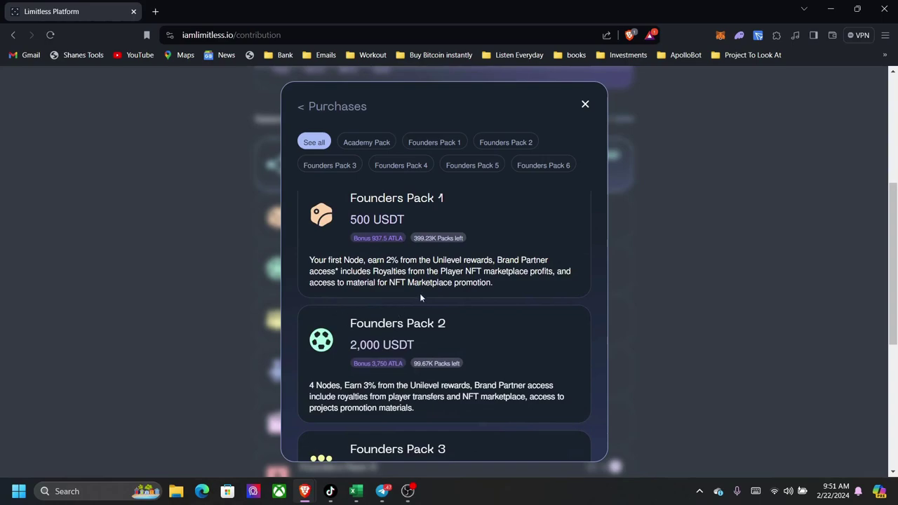
scroll(411, 273, up, 2)
scroll(356, 237, down, 2)
scroll(407, 243, up, 2)
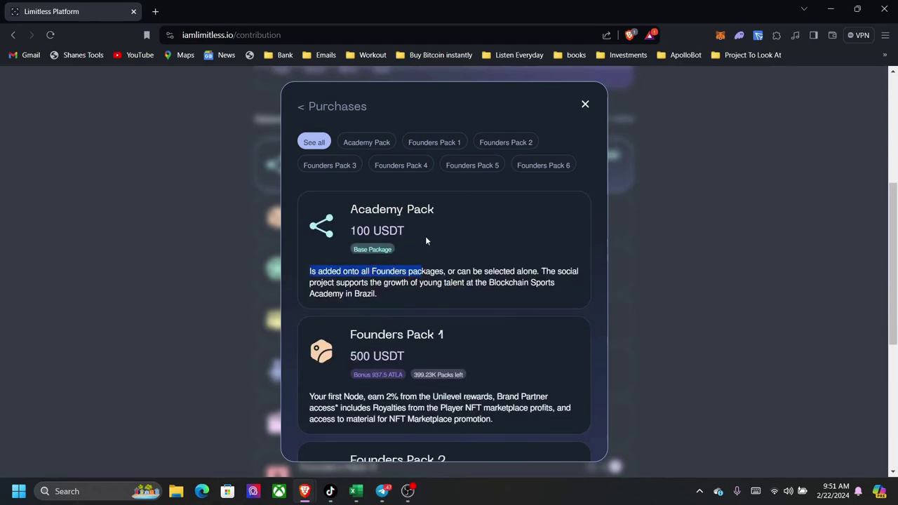
drag(448, 271, 566, 283)
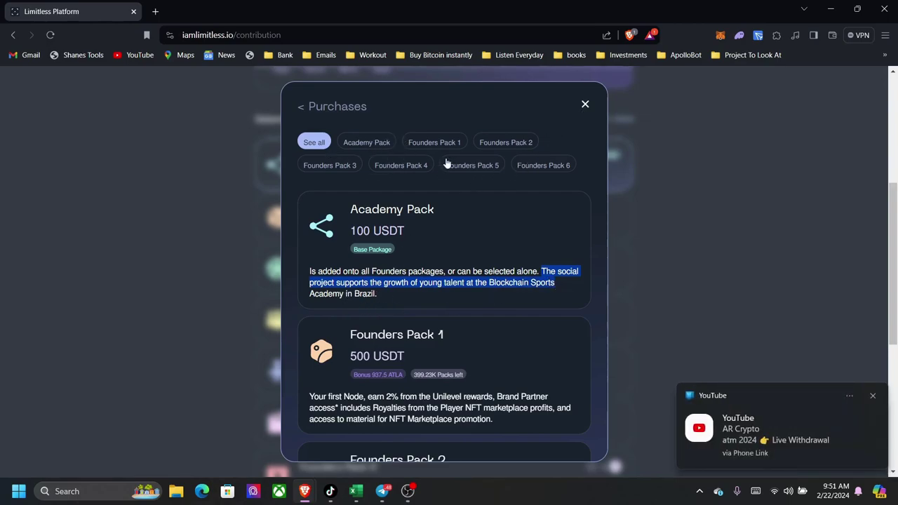
Review the Founders Pack 2 and Founders Pack 1 reward details, then close the descriptions
click(485, 143)
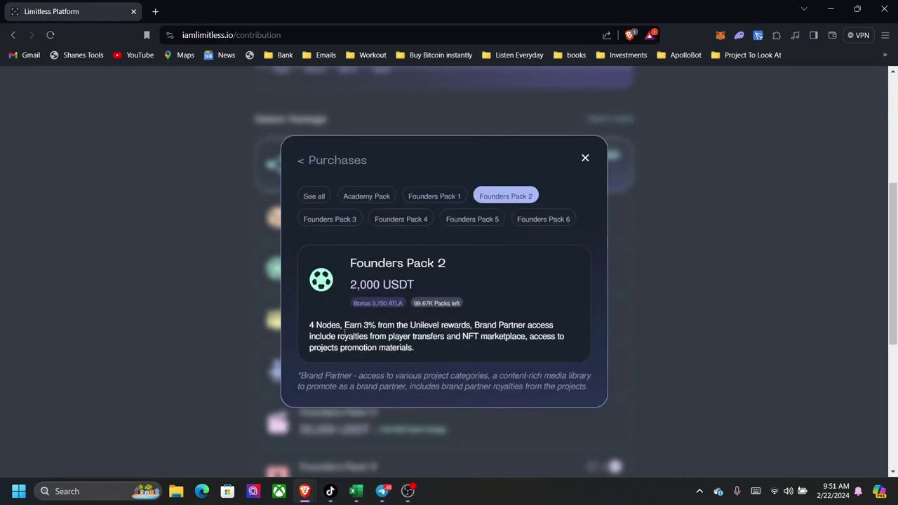
click(442, 202)
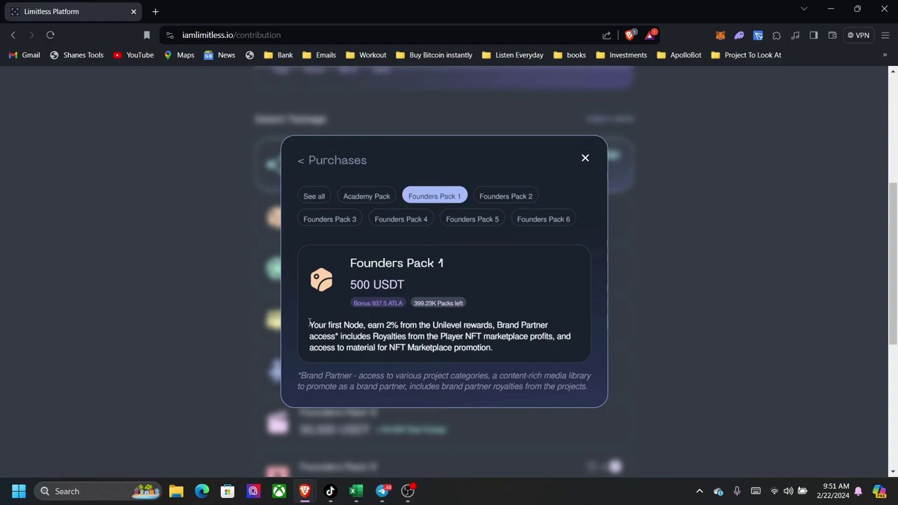
drag(310, 324, 566, 337)
click(411, 336)
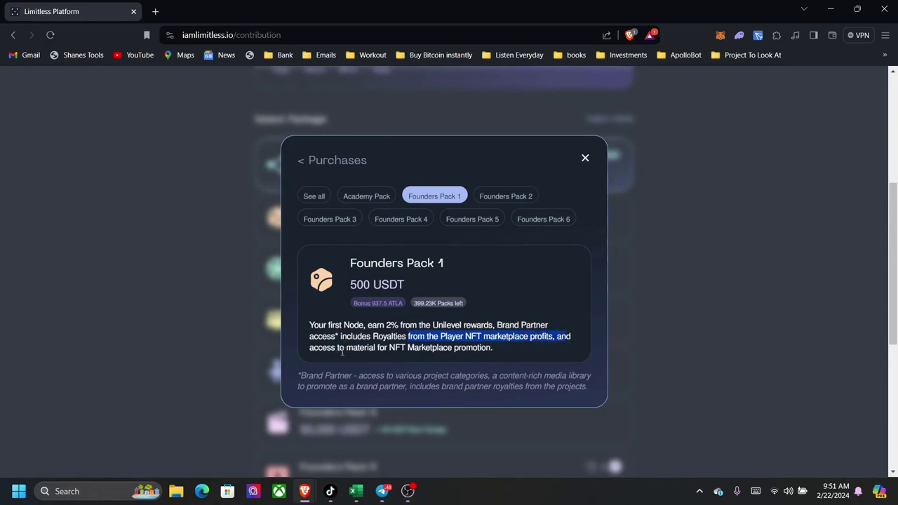
drag(340, 343, 480, 331)
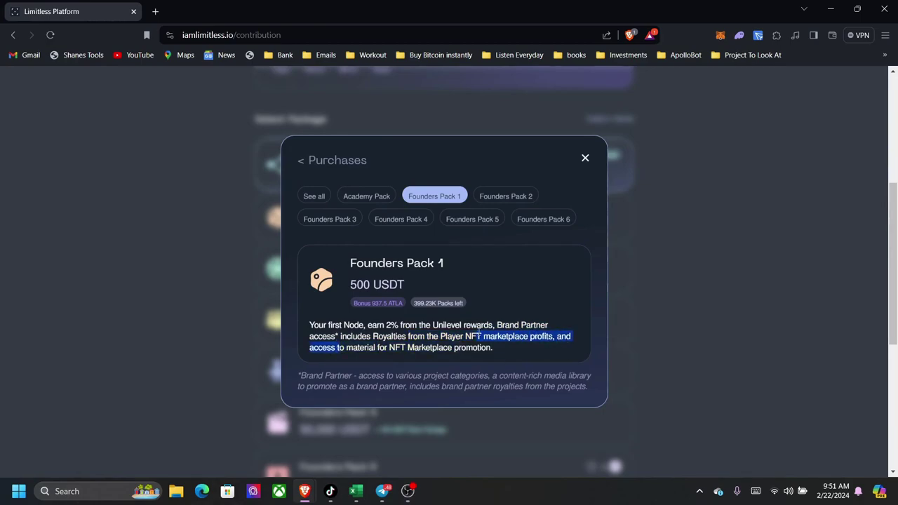
click(586, 159)
scroll(695, 257, up, 4)
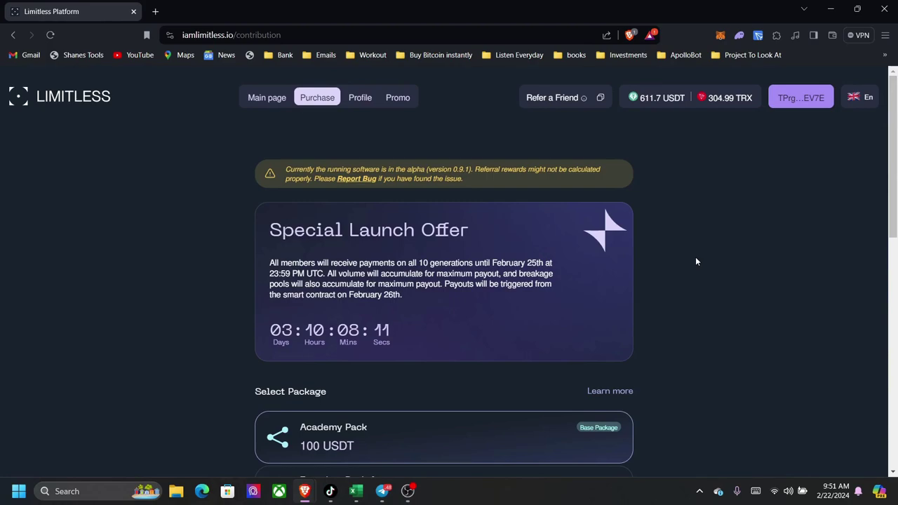
Check TronLink's asset list showing 304.99 TRX and 611.7 USDT, then close the wallet
click(758, 36)
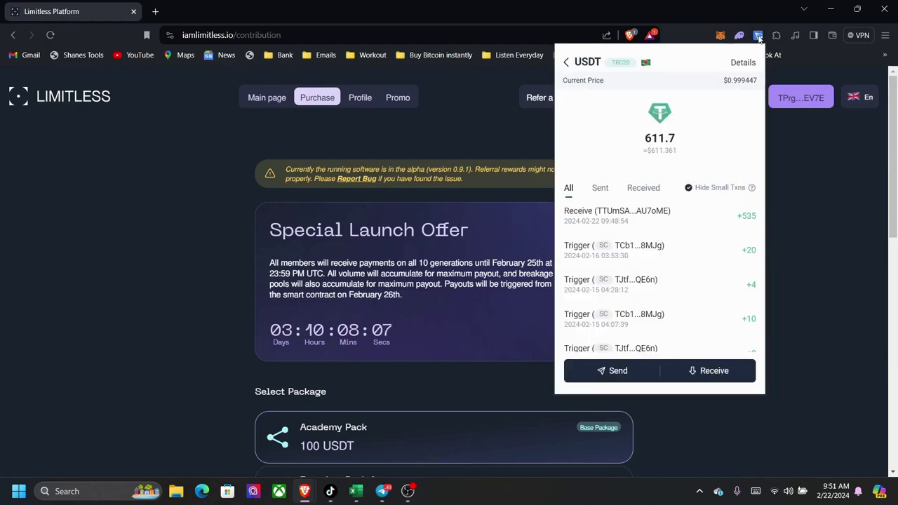
click(568, 63)
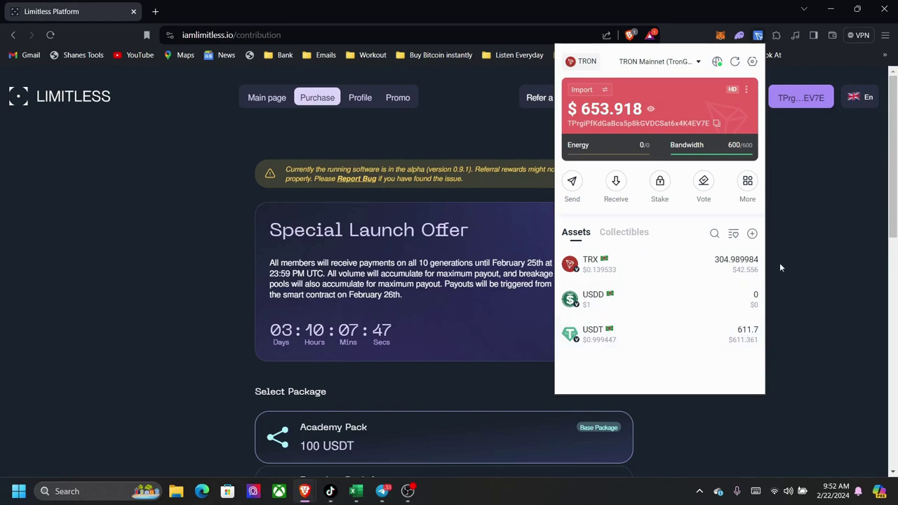
click(797, 249)
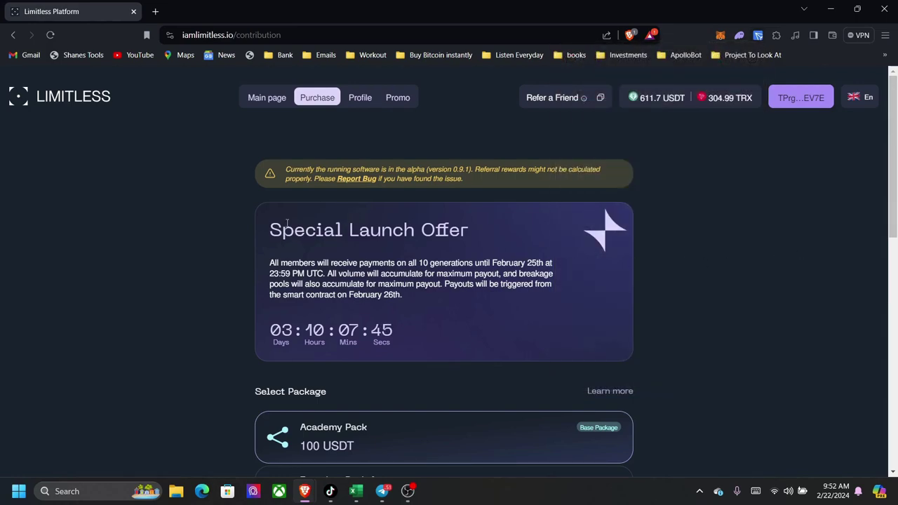
drag(271, 263, 551, 264)
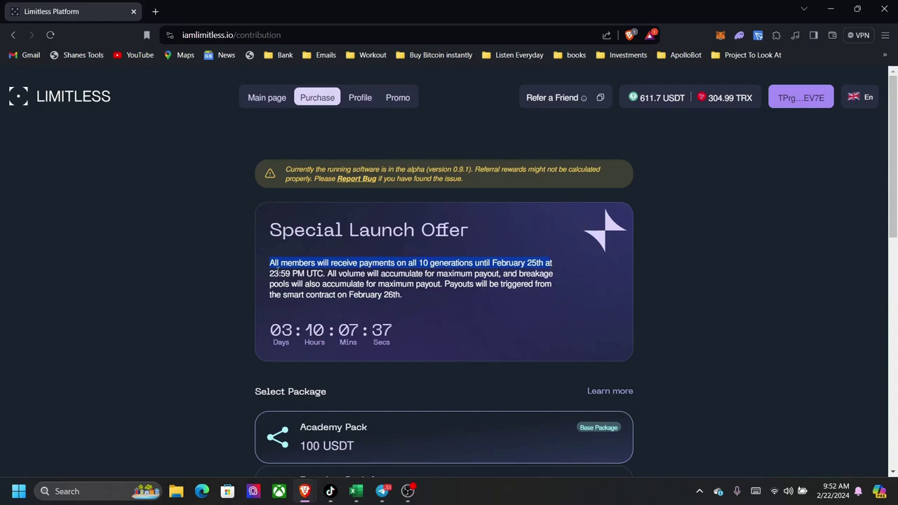
drag(271, 273, 307, 287)
scroll(365, 279, down, 8)
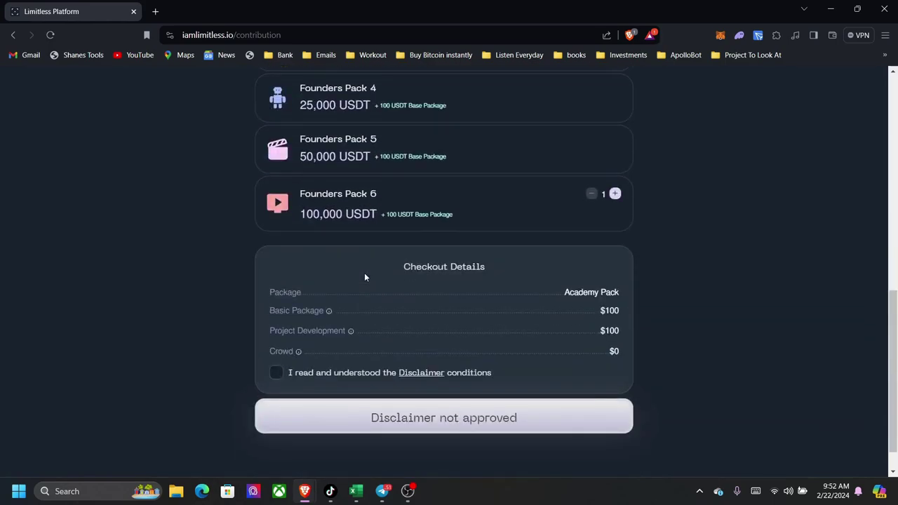
scroll(364, 277, up, 4)
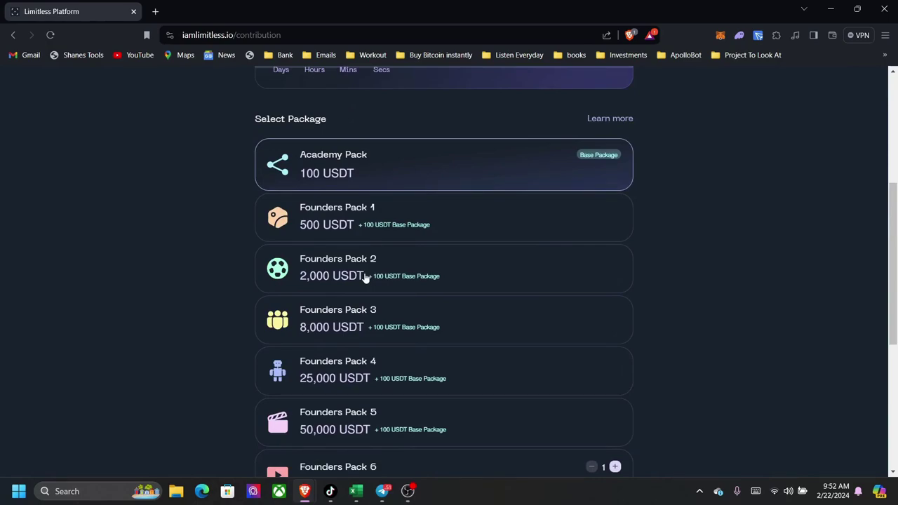
scroll(365, 277, up, 4)
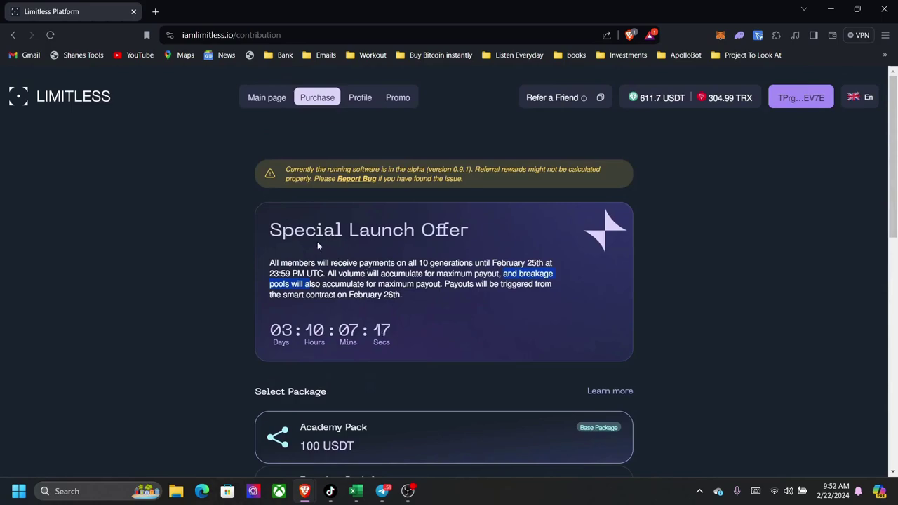
drag(270, 229, 483, 246)
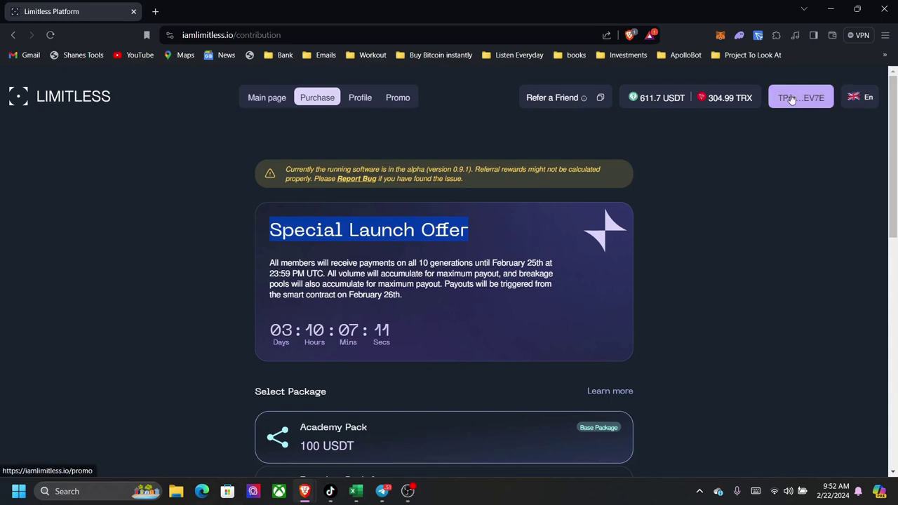
click(288, 99)
scroll(295, 174, down, 2)
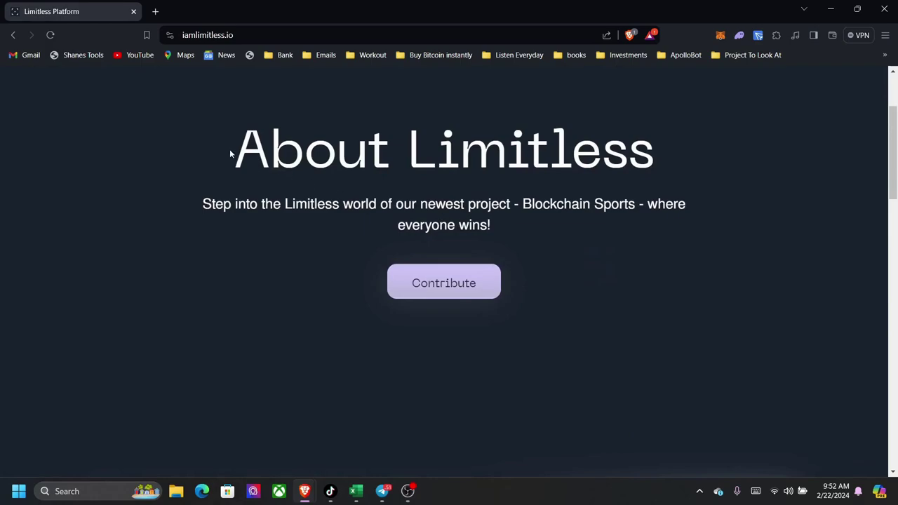
drag(233, 149, 584, 181)
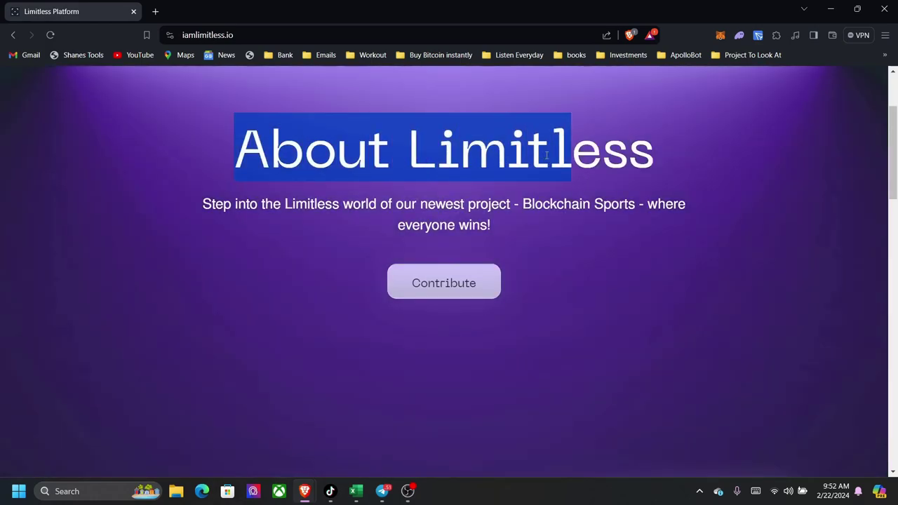
drag(203, 205, 685, 206)
click(453, 289)
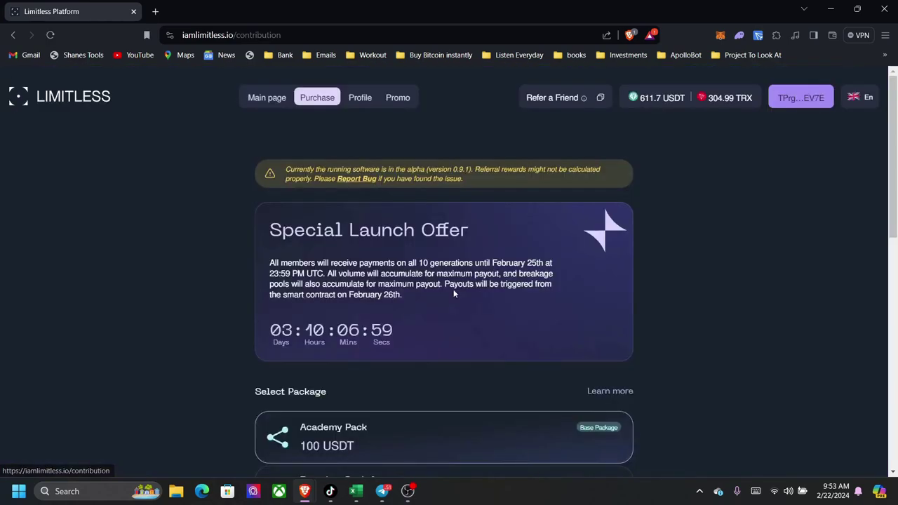
scroll(460, 292, down, 4)
scroll(456, 310, up, 4)
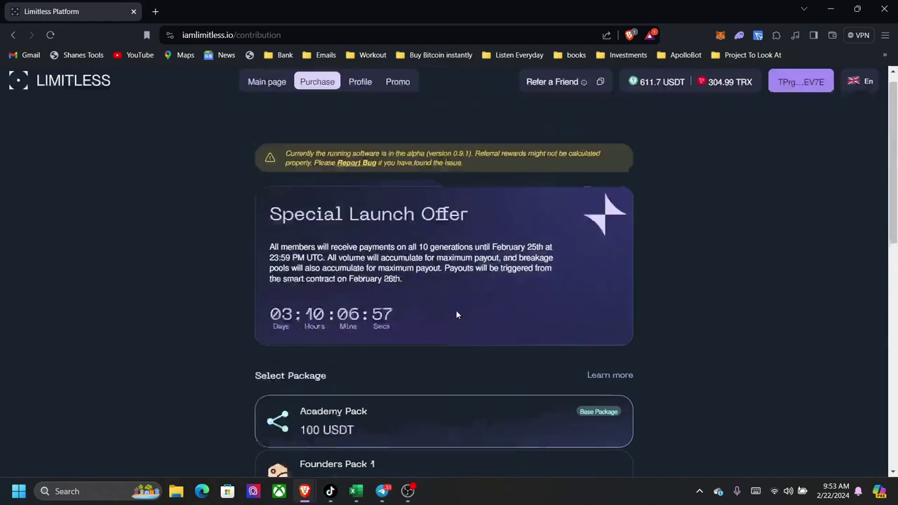
Scroll through the profile's rewards and pools, then copy the personal referral link
click(360, 99)
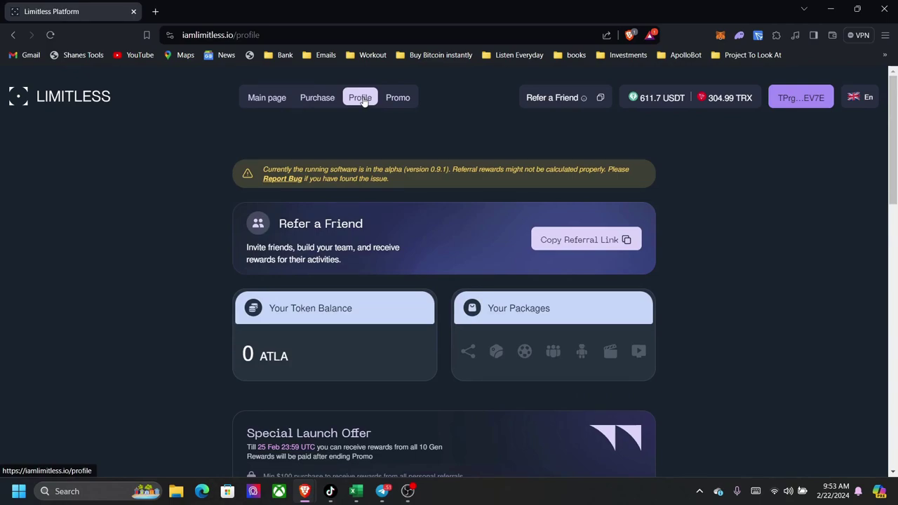
scroll(448, 299, down, 6)
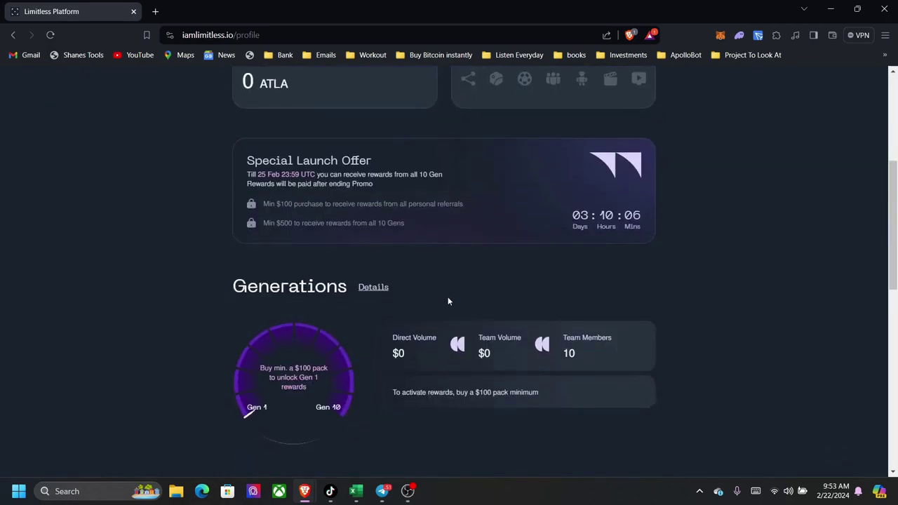
scroll(448, 301, down, 4)
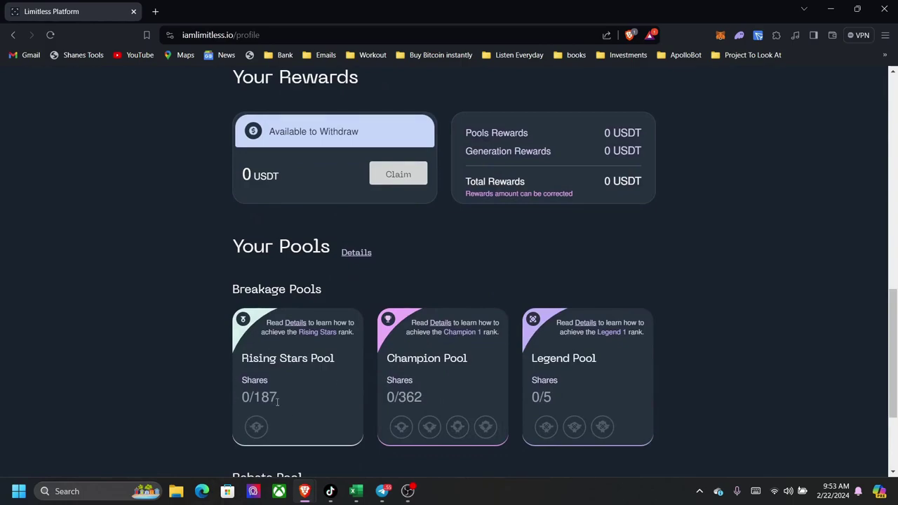
scroll(439, 347, down, 3)
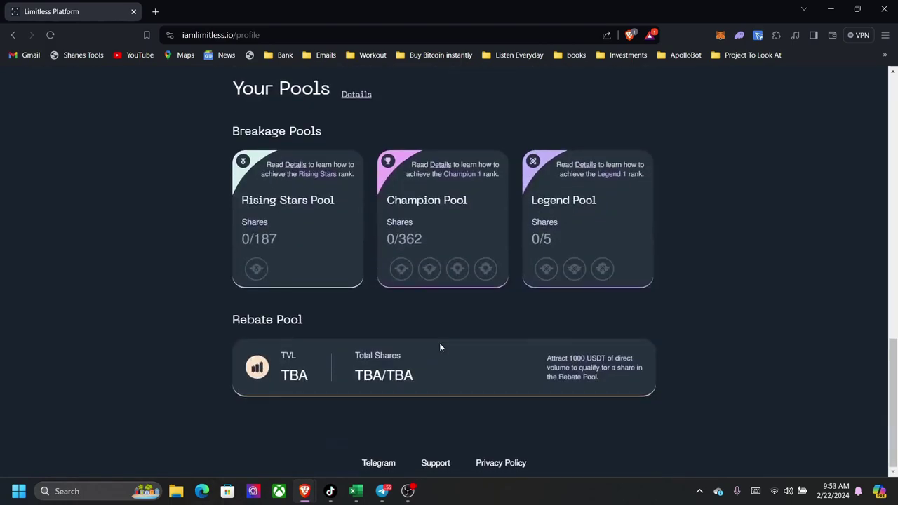
scroll(518, 335, up, 6)
scroll(516, 334, down, 2)
scroll(513, 341, up, 8)
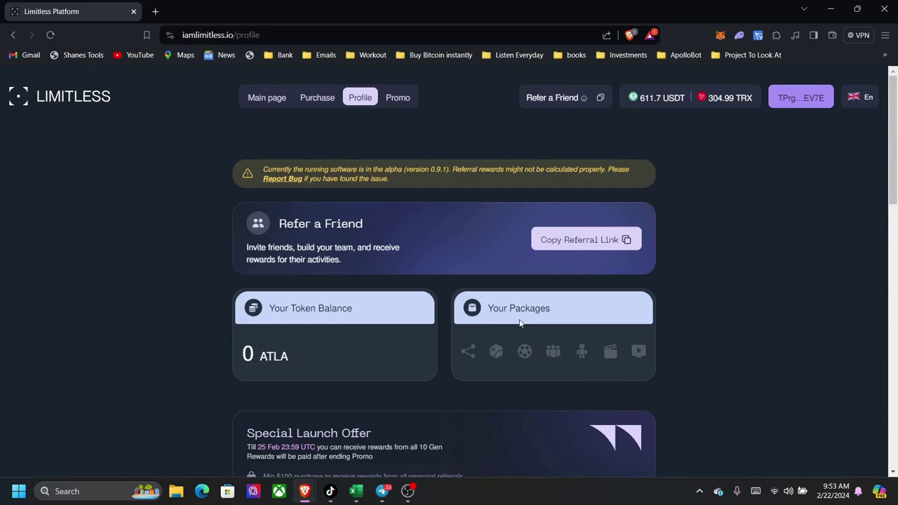
click(597, 244)
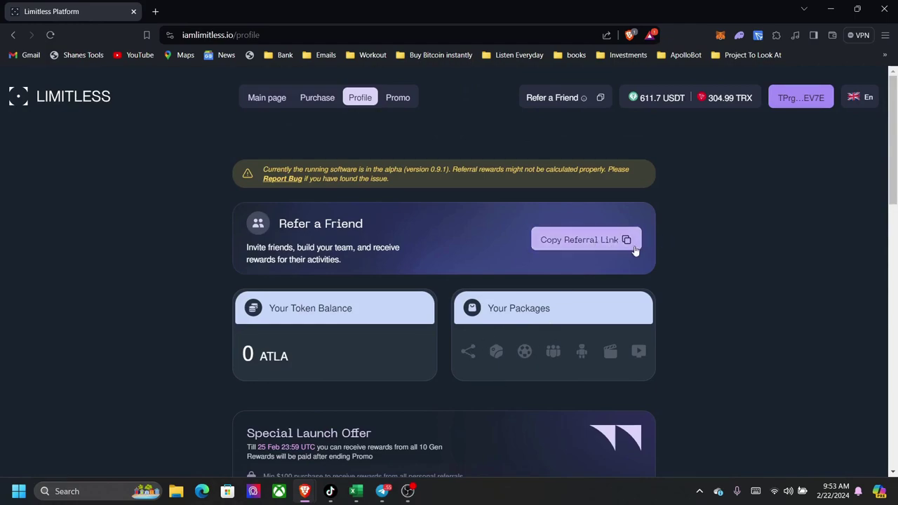
View the Limitless Leadership Event 2024 promo, then scroll to the Purchase page's package list
click(395, 98)
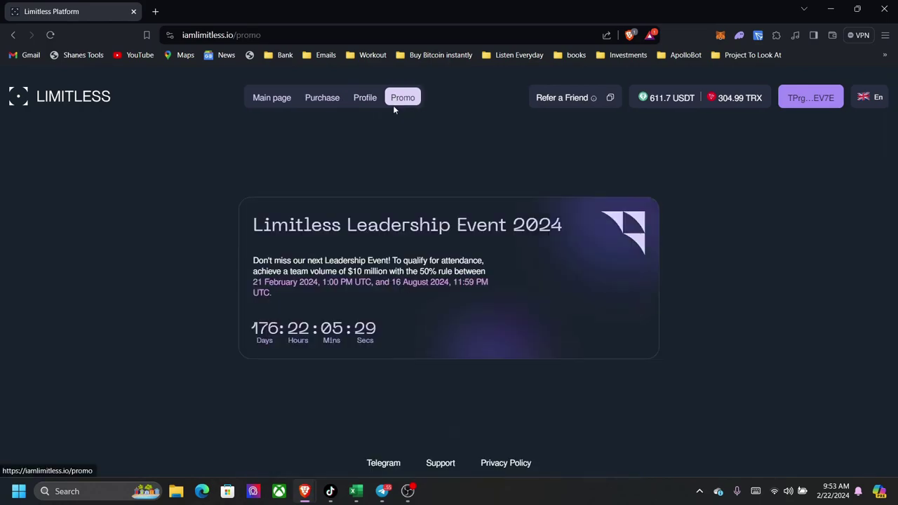
drag(248, 226, 538, 219)
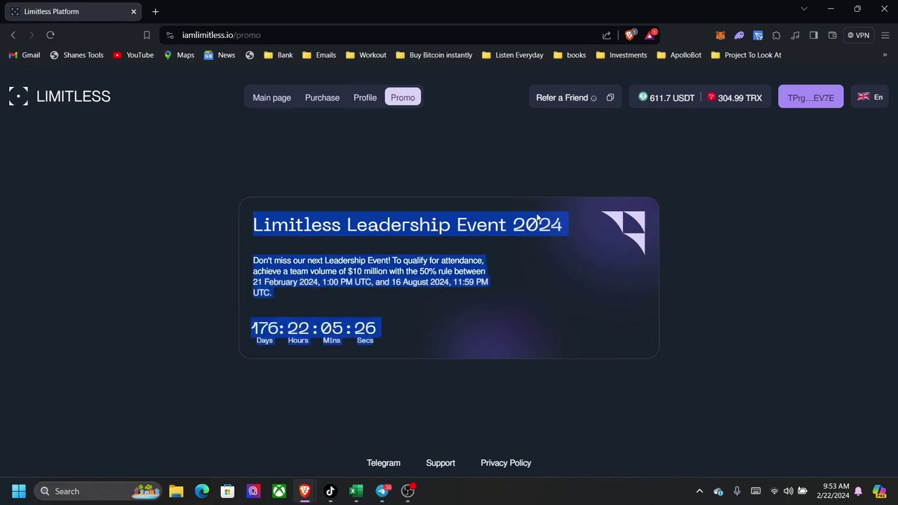
click(321, 100)
scroll(716, 295, down, 2)
scroll(712, 300, down, 2)
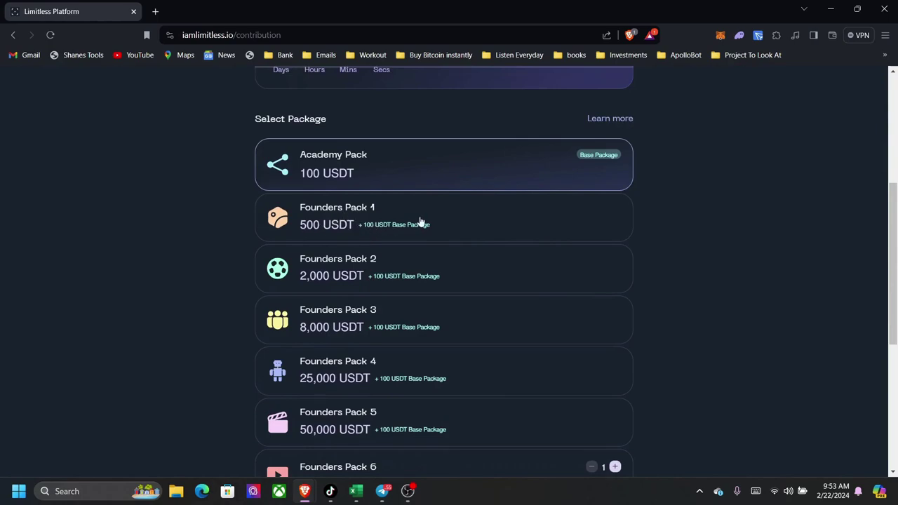
Select Founders Pack 1, compare Founders Pack 2's cost, and switch back to Founders Pack 1
click(464, 231)
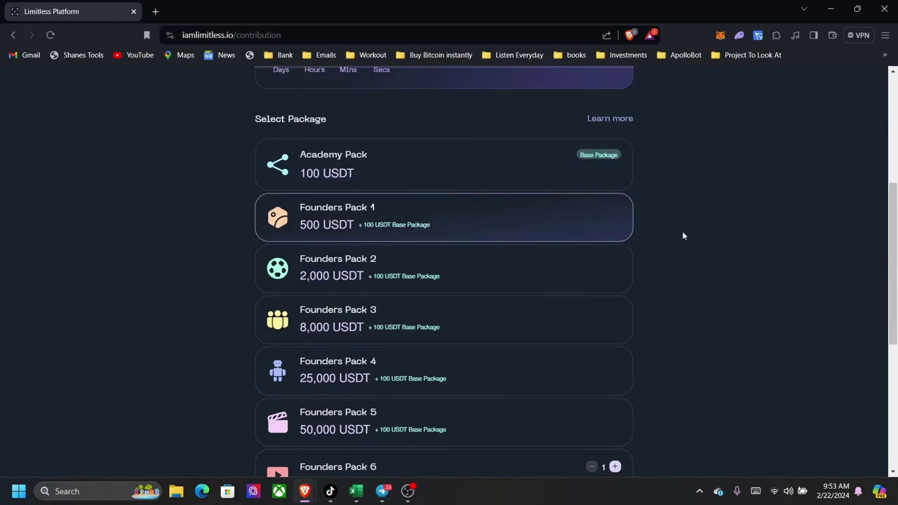
scroll(682, 234, down, 4)
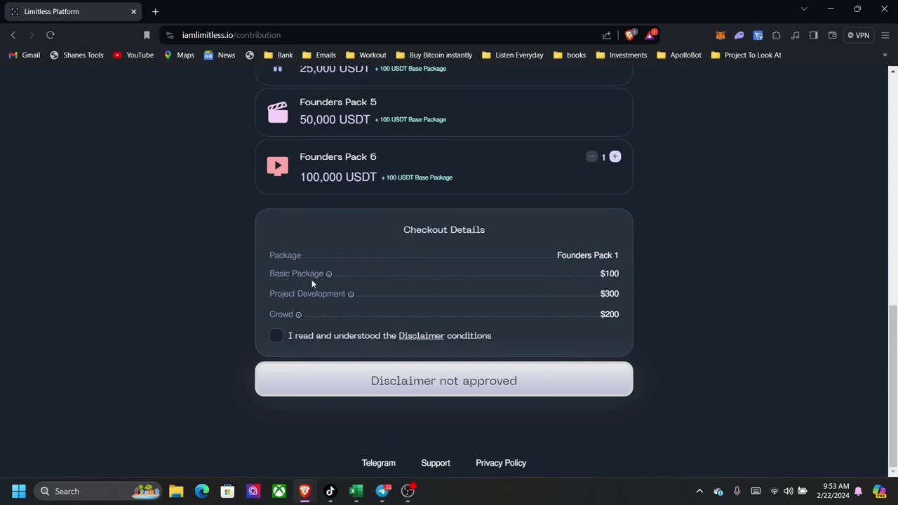
mouse_move(329, 277)
scroll(656, 238, up, 6)
scroll(622, 259, down, 2)
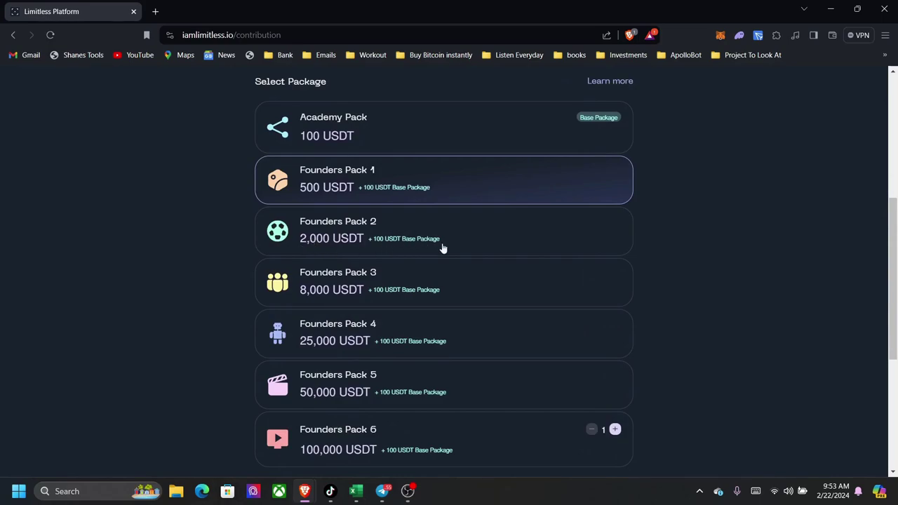
click(488, 239)
scroll(746, 255, down, 4)
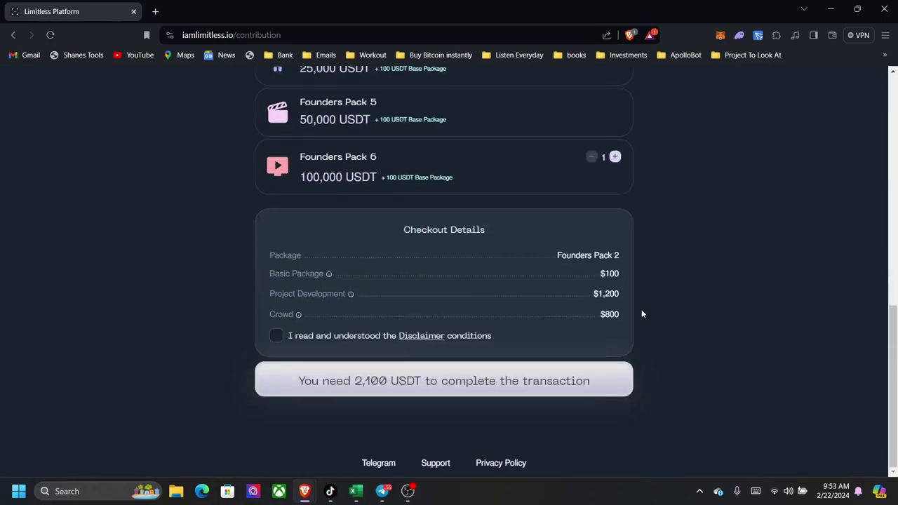
scroll(653, 216, up, 8)
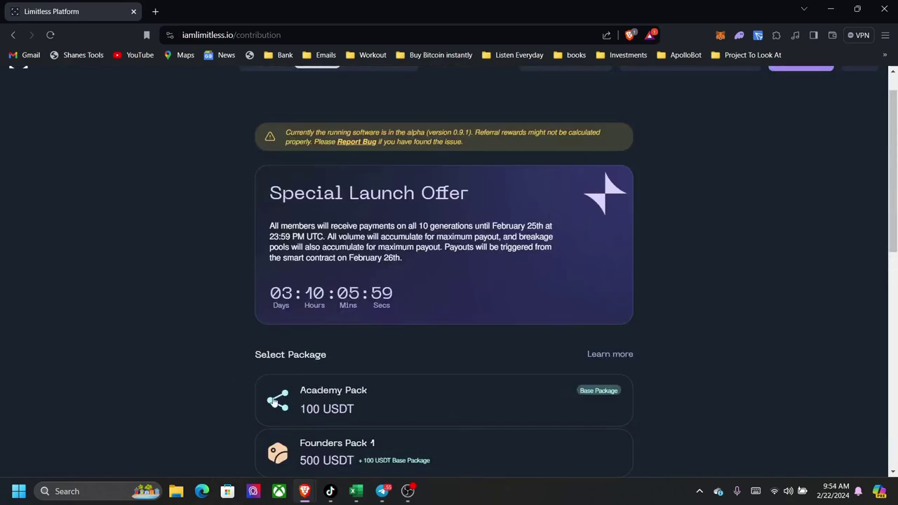
scroll(646, 262, down, 4)
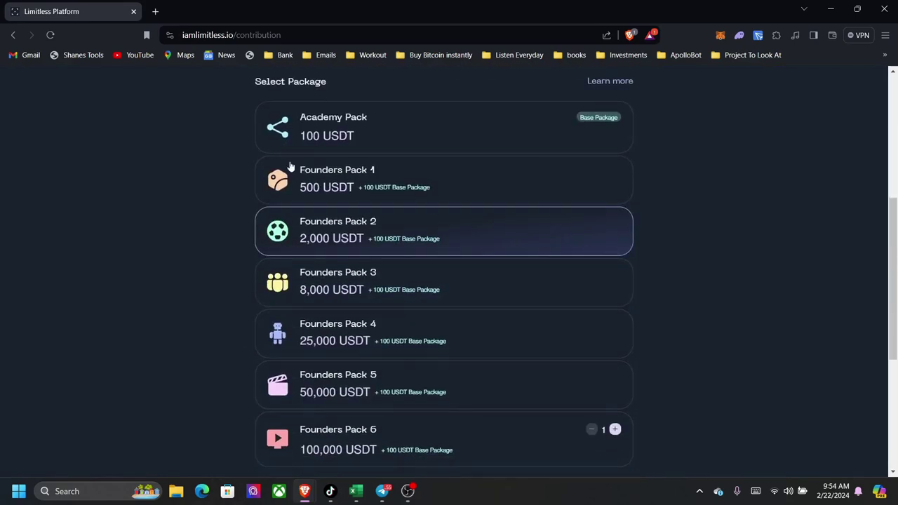
click(505, 185)
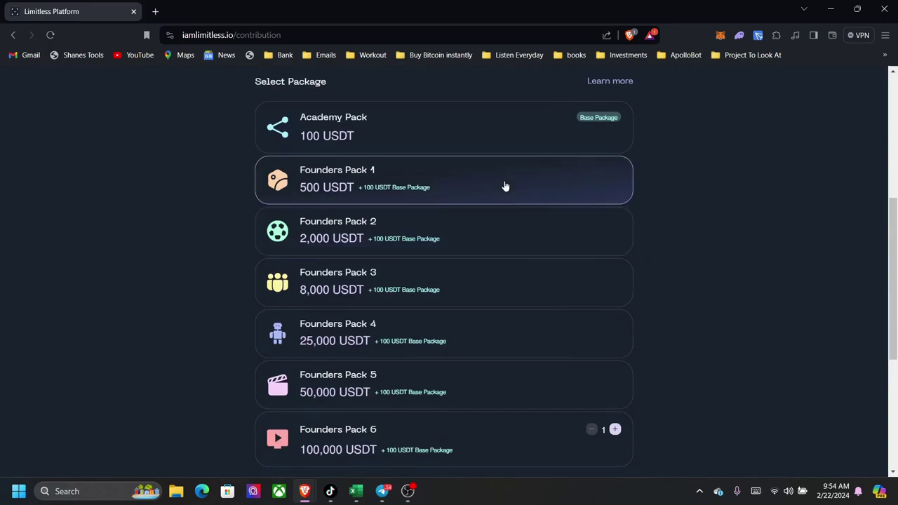
Accept the disclaimer conditions and start the USDT spending approval
scroll(505, 186, down, 4)
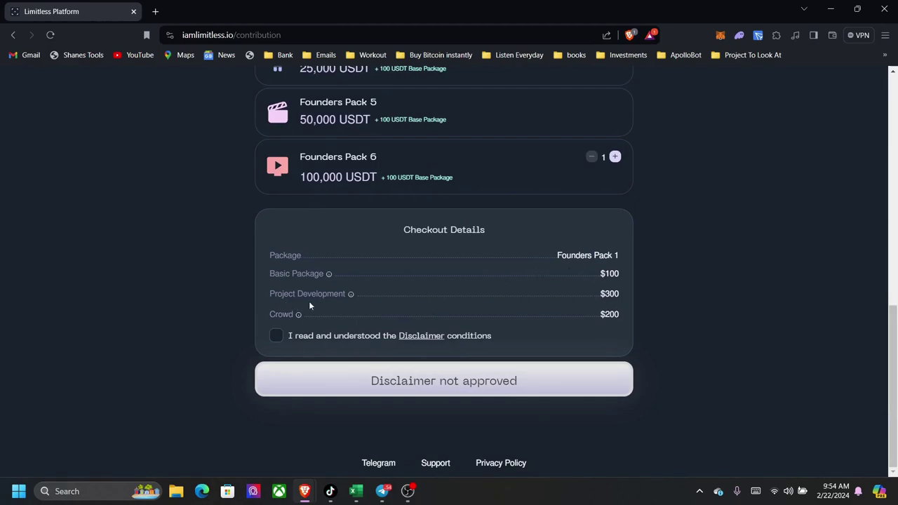
mouse_move(351, 295)
mouse_move(295, 319)
click(277, 336)
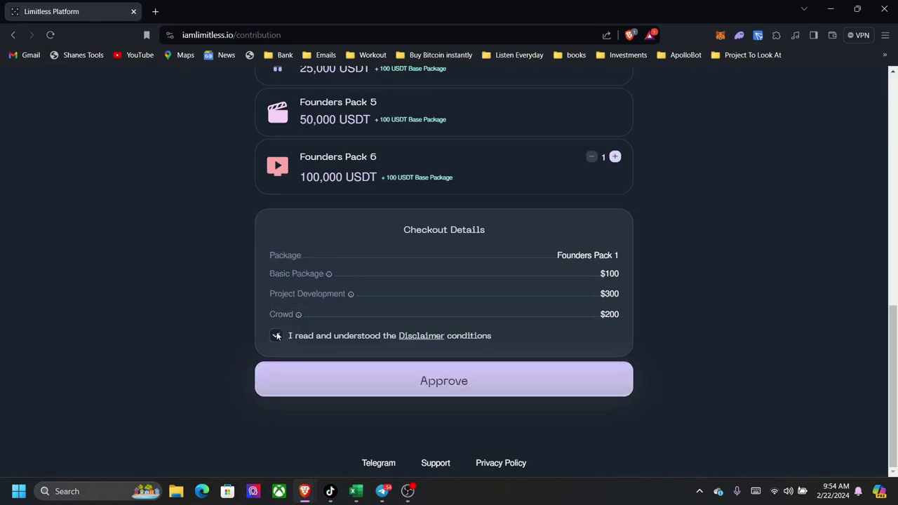
click(452, 386)
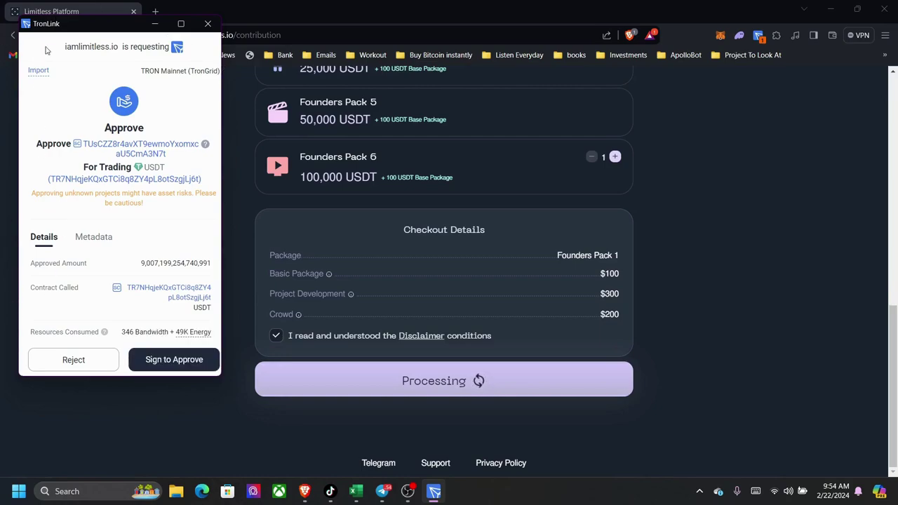
Sign the iamlimitless.io USDT spending approval in TronLink
click(174, 364)
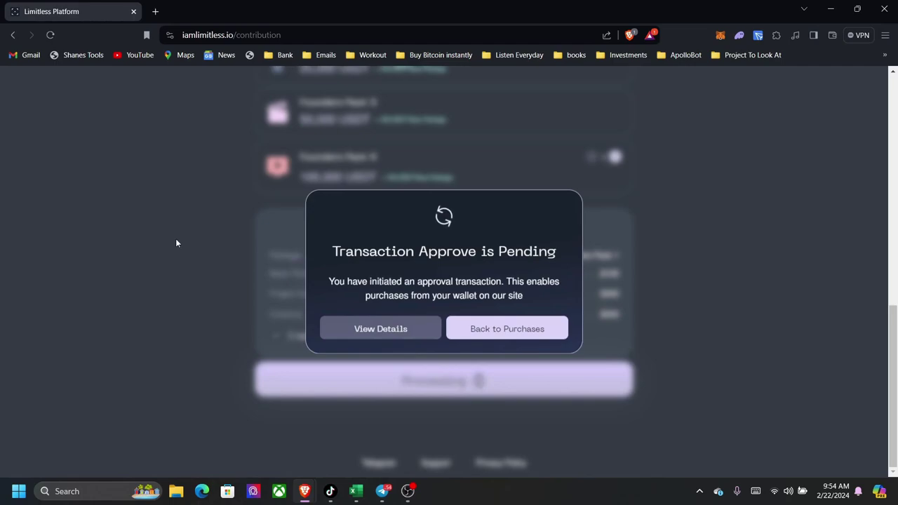
Confirm the wallet still holds 611.7 USDT and close TronLink
click(759, 36)
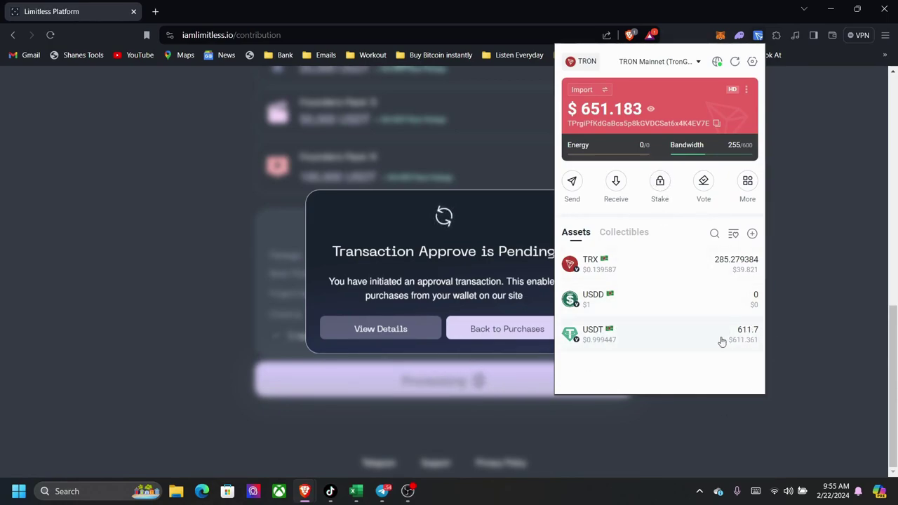
click(804, 303)
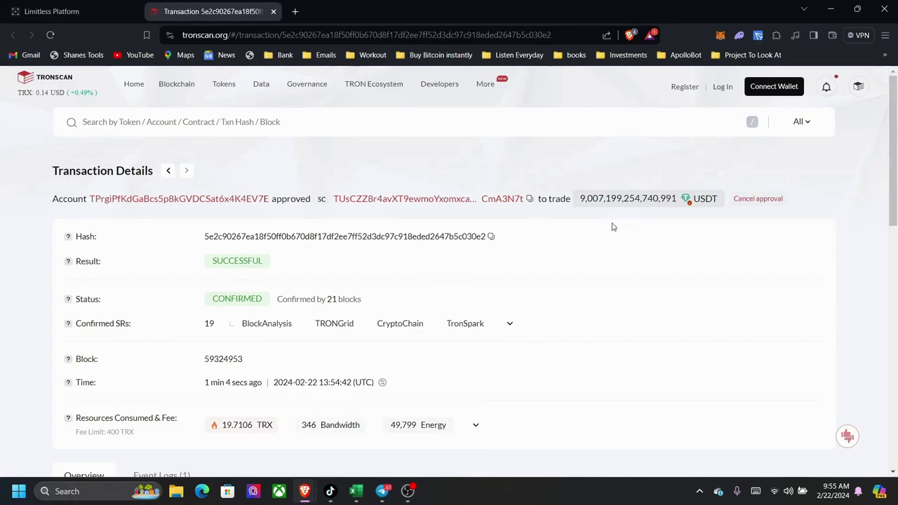
Review the confirmed approval transaction and its 19.7106 TRX fee, then return to Limitless
scroll(540, 296, down, 6)
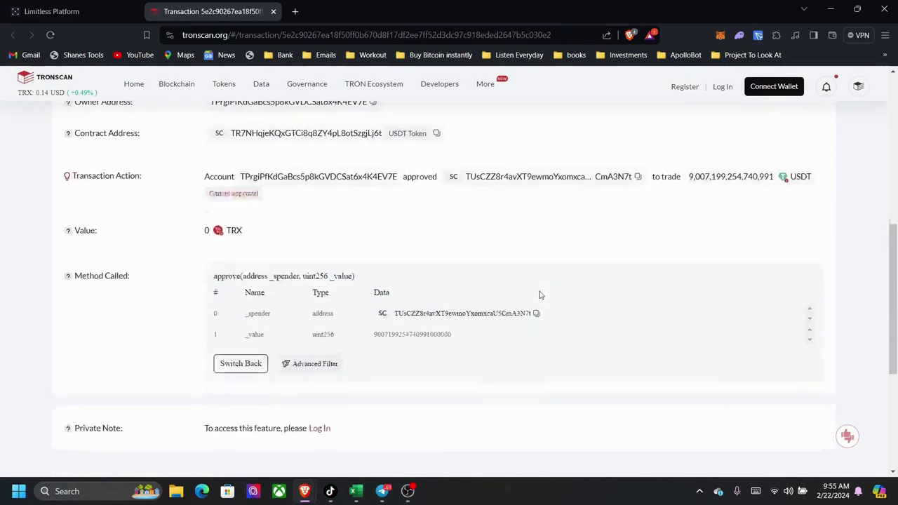
scroll(539, 295, up, 5)
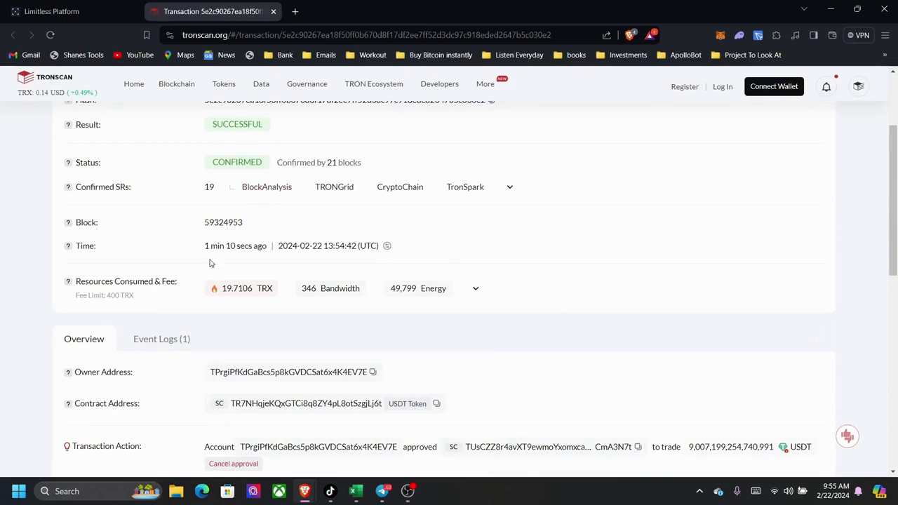
scroll(295, 269, down, 2)
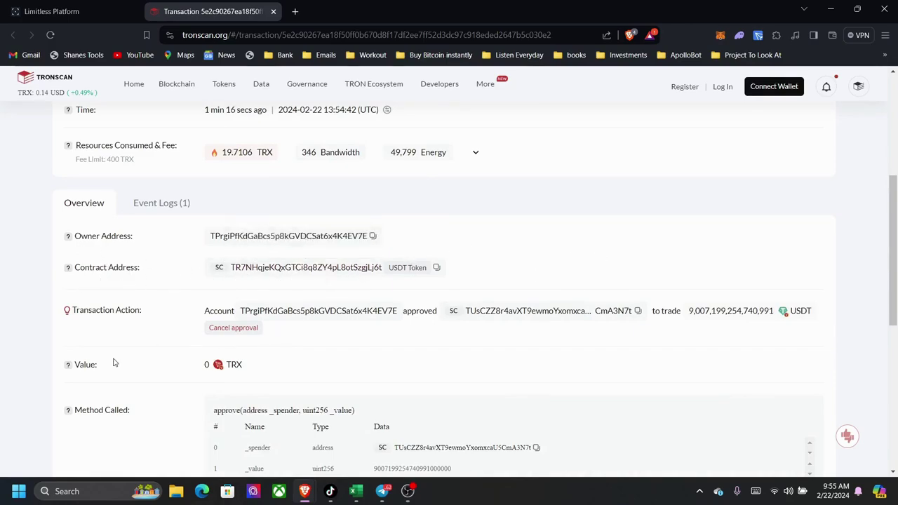
scroll(135, 361, down, 2)
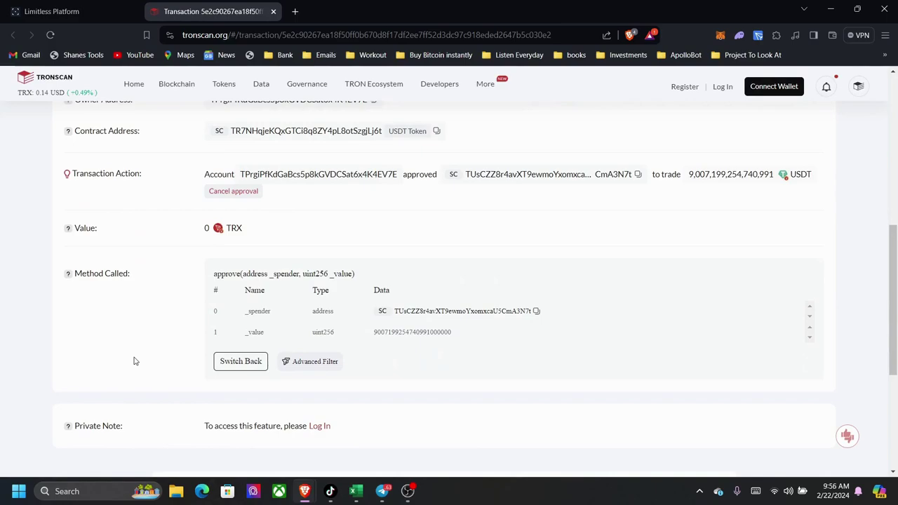
scroll(149, 352, up, 4)
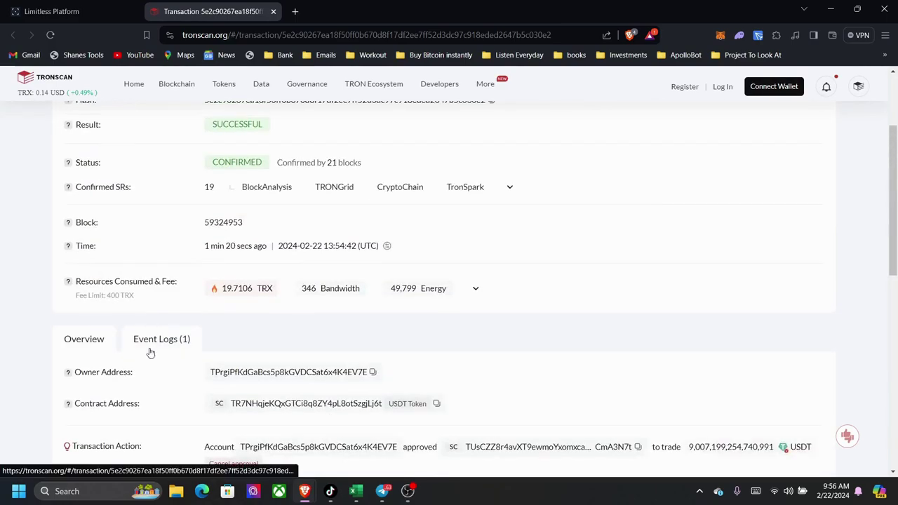
scroll(150, 352, up, 2)
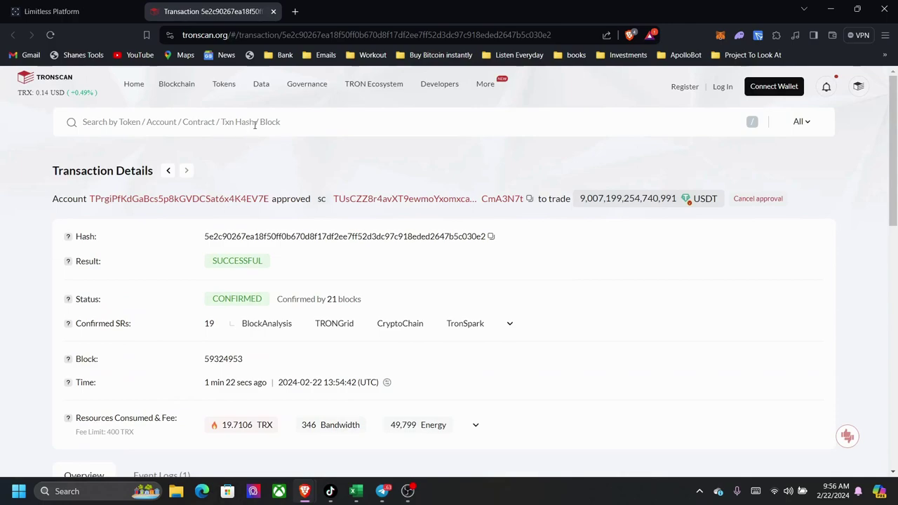
click(63, 5)
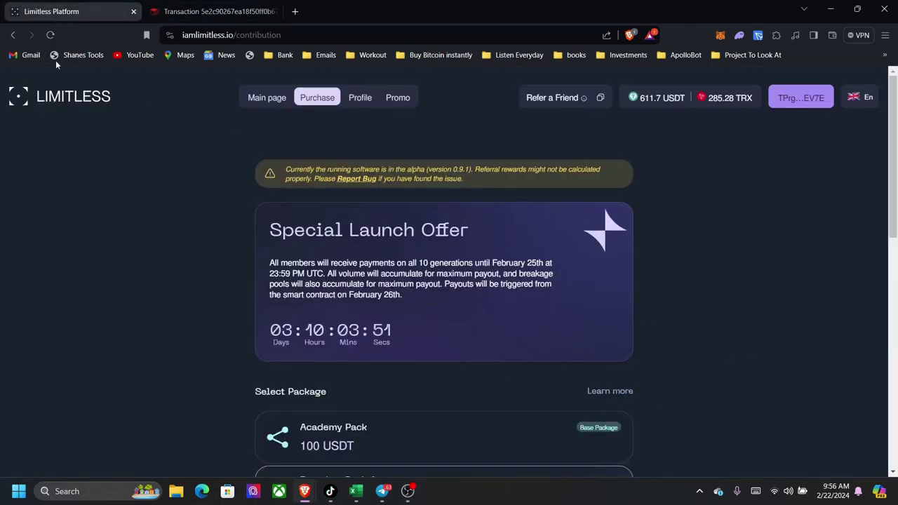
Reload the Purchase page, pick Founders Pack 1, and accept the disclaimer for a 600 USDT contribution
click(51, 35)
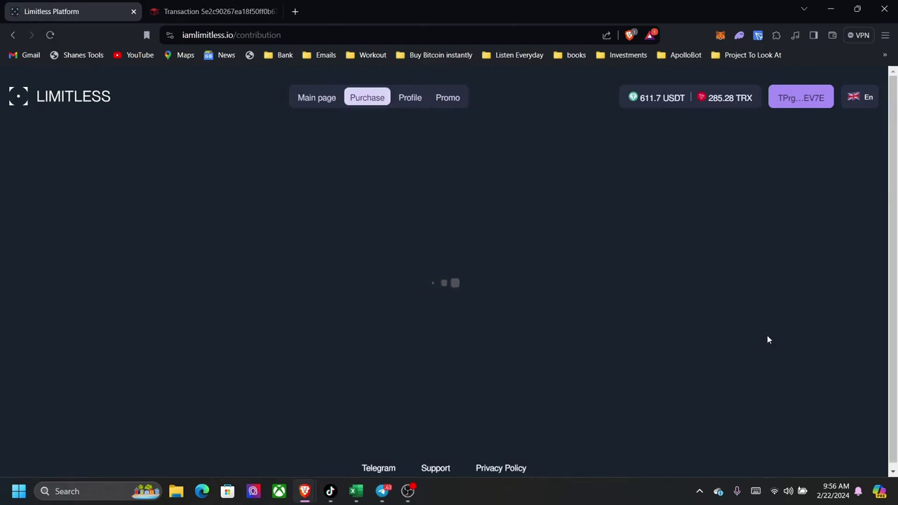
scroll(767, 340, down, 4)
scroll(766, 339, down, 4)
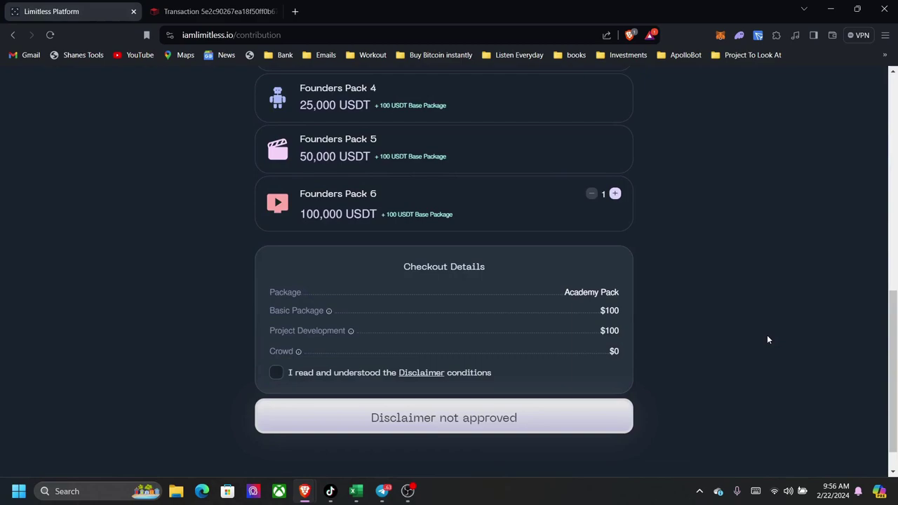
scroll(767, 339, up, 2)
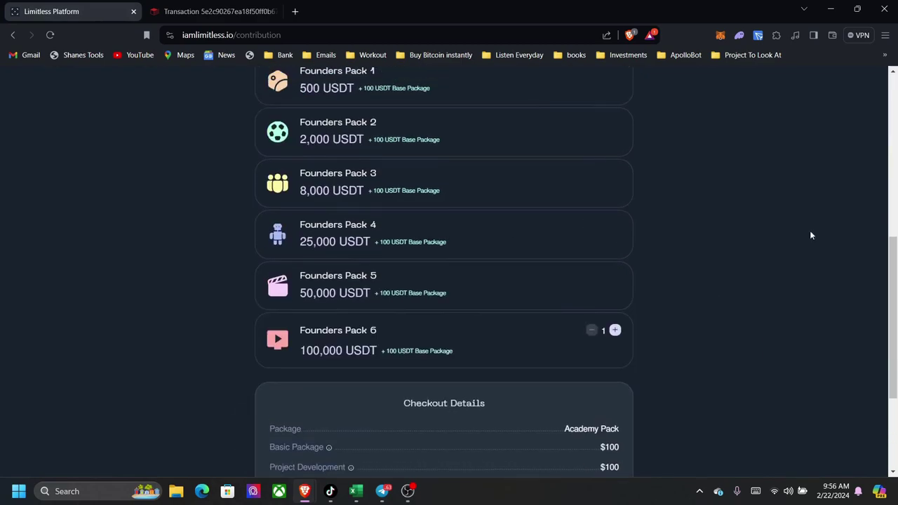
scroll(810, 235, up, 2)
click(399, 232)
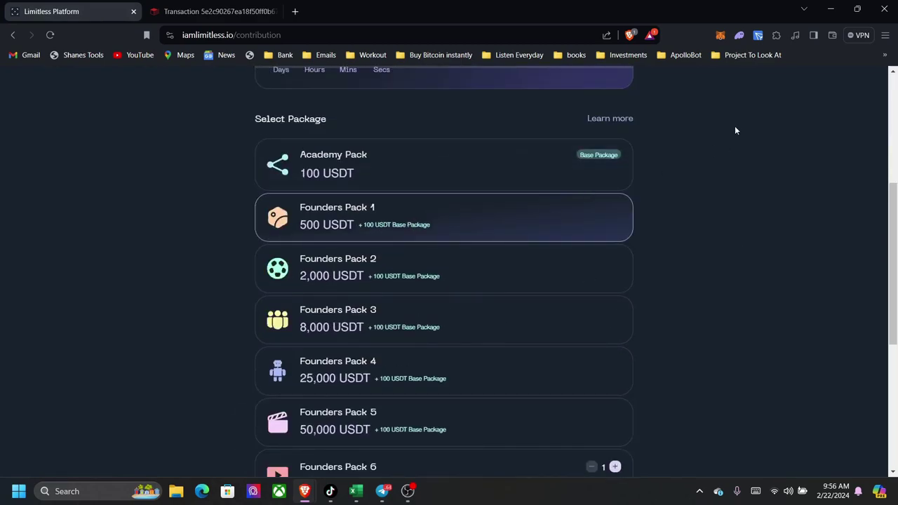
scroll(768, 260, up, 4)
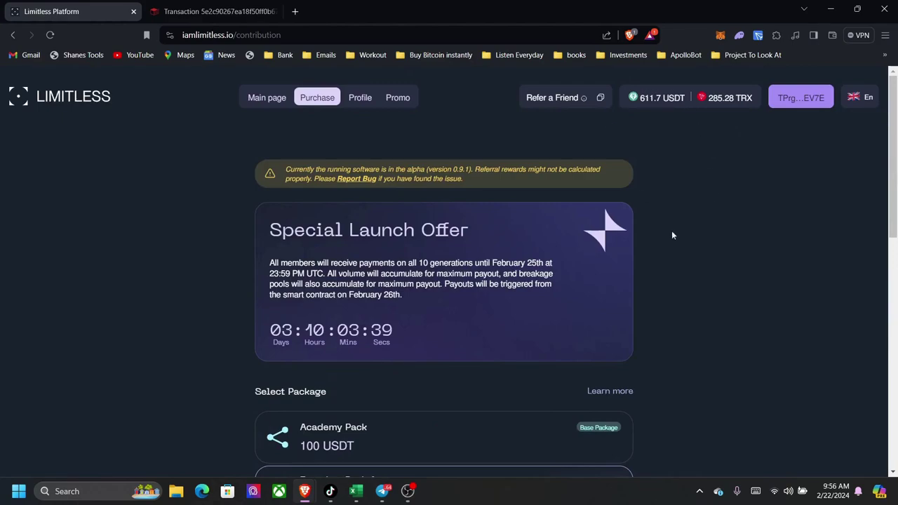
scroll(772, 319, down, 2)
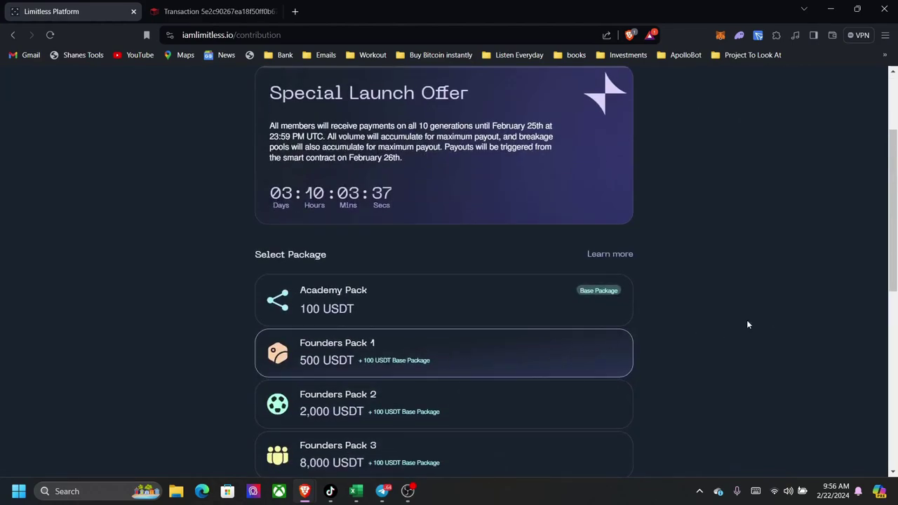
scroll(748, 324, down, 6)
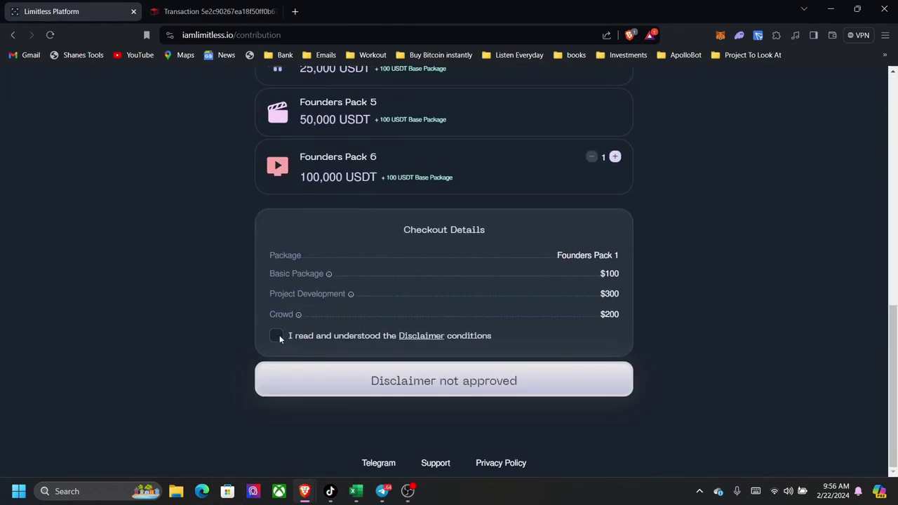
click(277, 336)
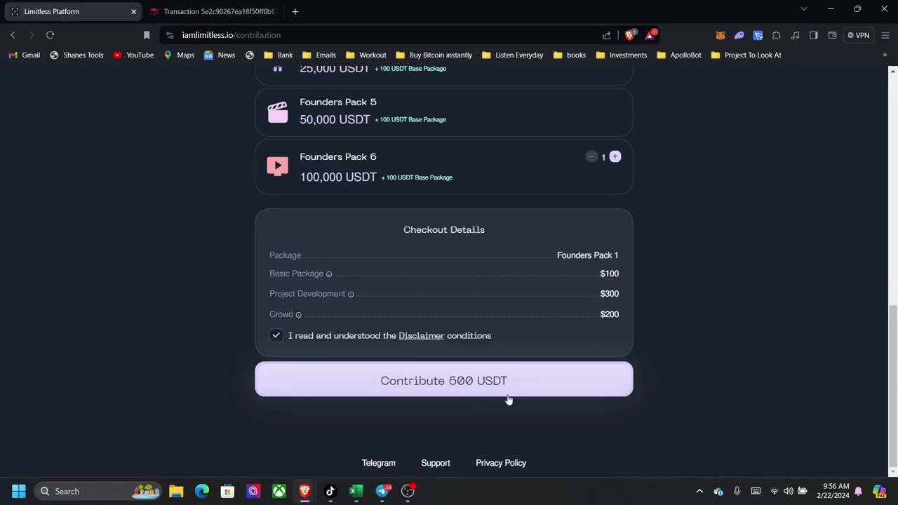
Contribute 600 USDT for Founders Pack 1 and sign the TronLink contract, leaving the purchase pending
click(440, 391)
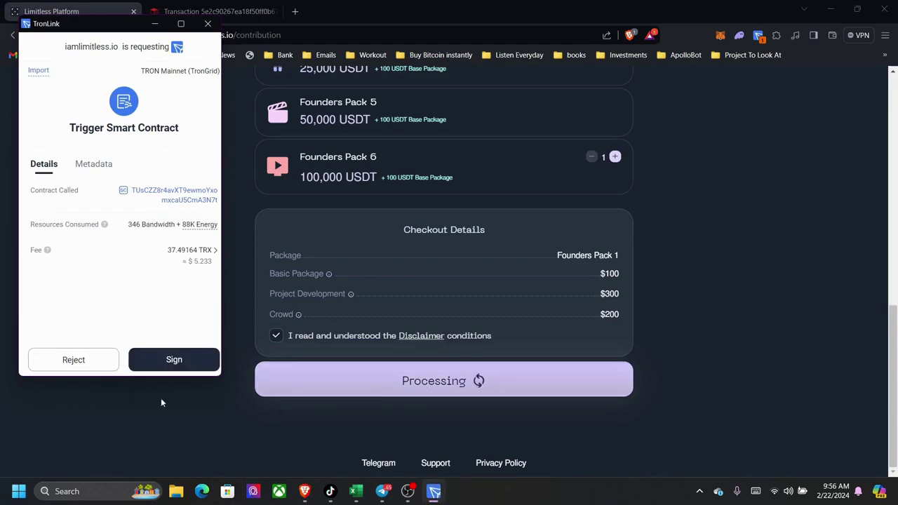
click(194, 362)
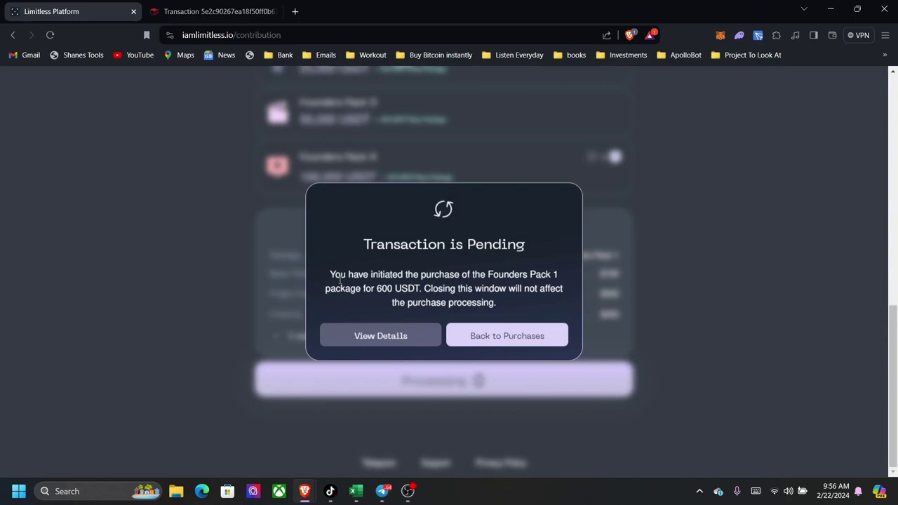
drag(340, 279, 573, 279)
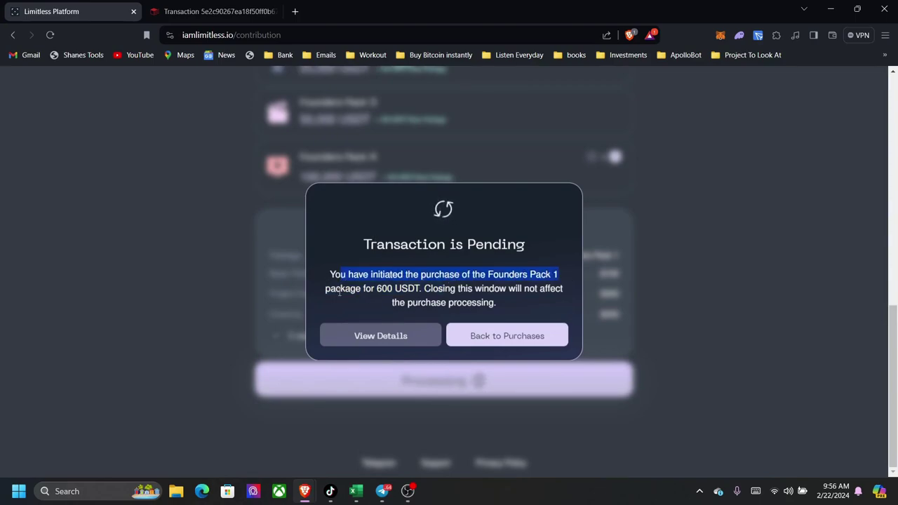
drag(340, 292, 512, 303)
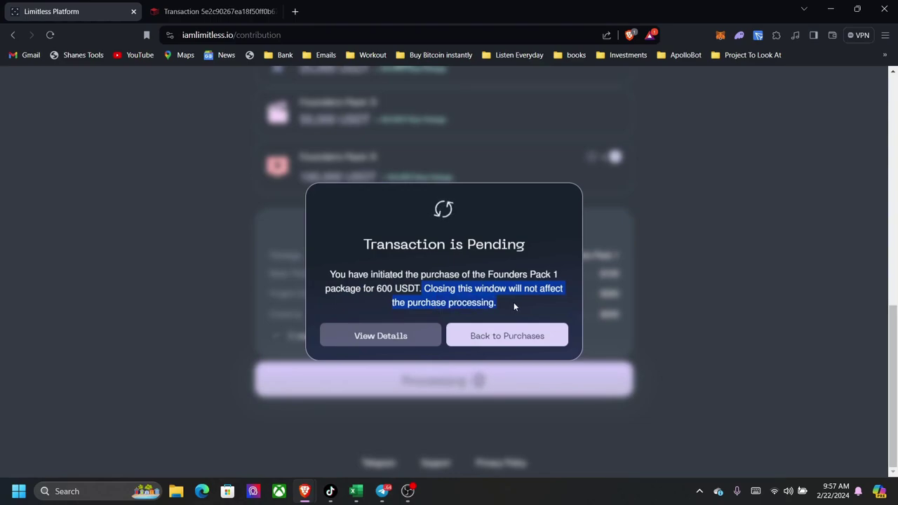
Verify on Tronscan the 600 USDT transfer is SUCCESSFUL and CONFIRMED, then dismiss the pending notice
click(391, 339)
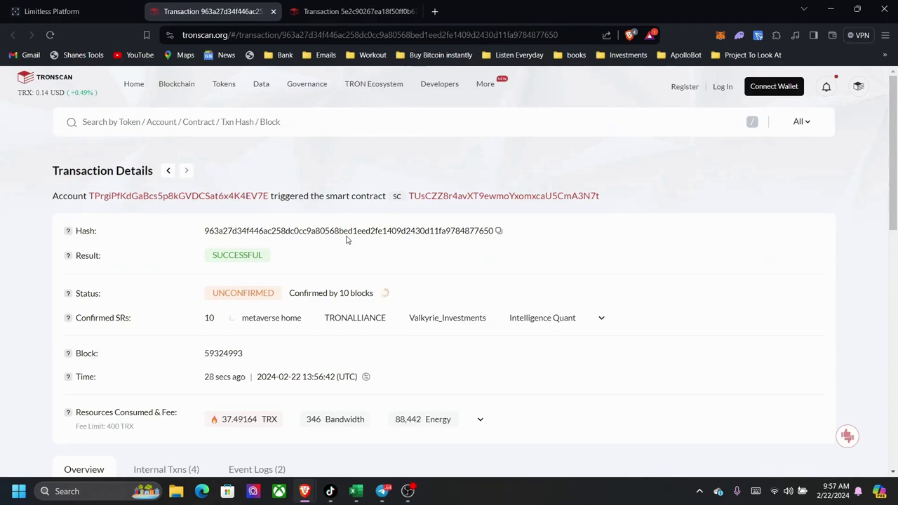
scroll(346, 240, down, 2)
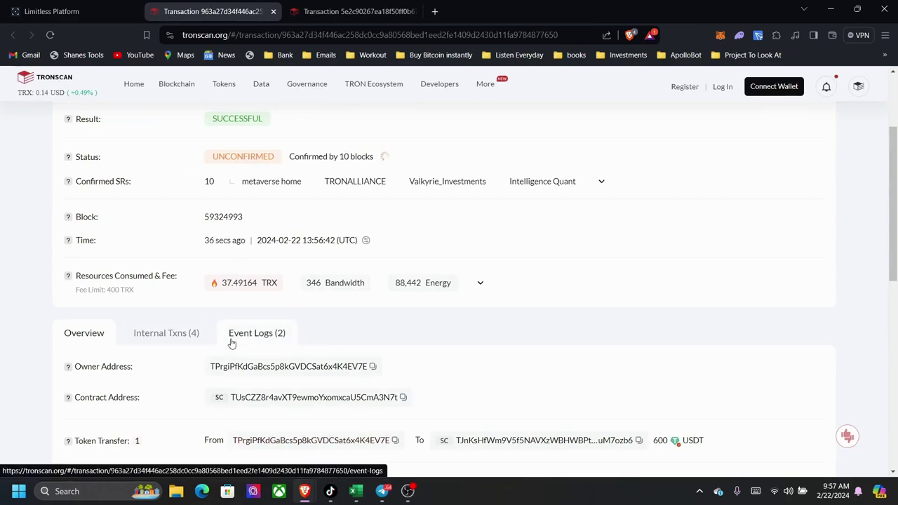
click(49, 11)
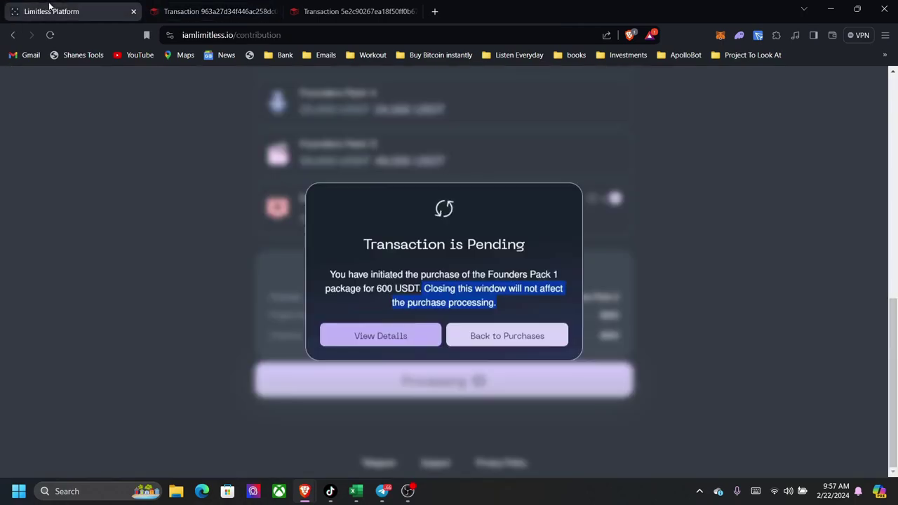
click(531, 335)
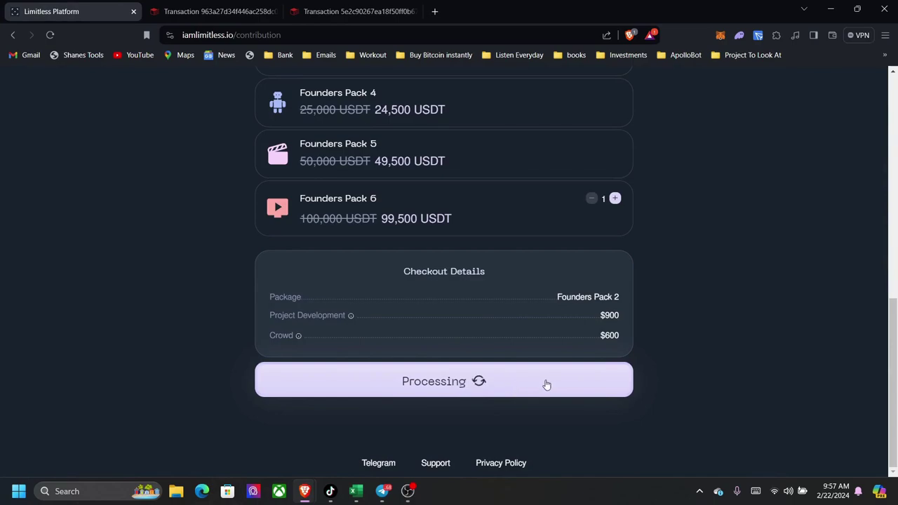
scroll(692, 292, up, 1)
scroll(691, 292, up, 2)
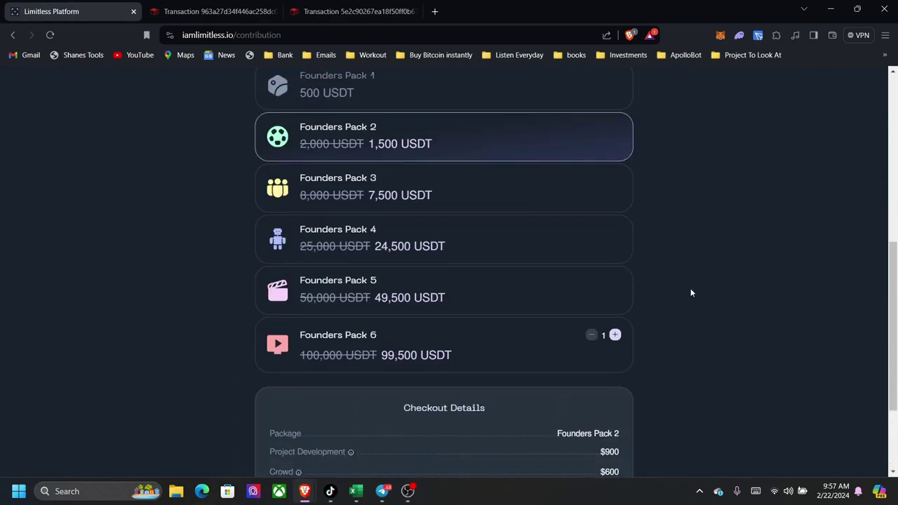
scroll(691, 293, up, 2)
scroll(382, 213, up, 4)
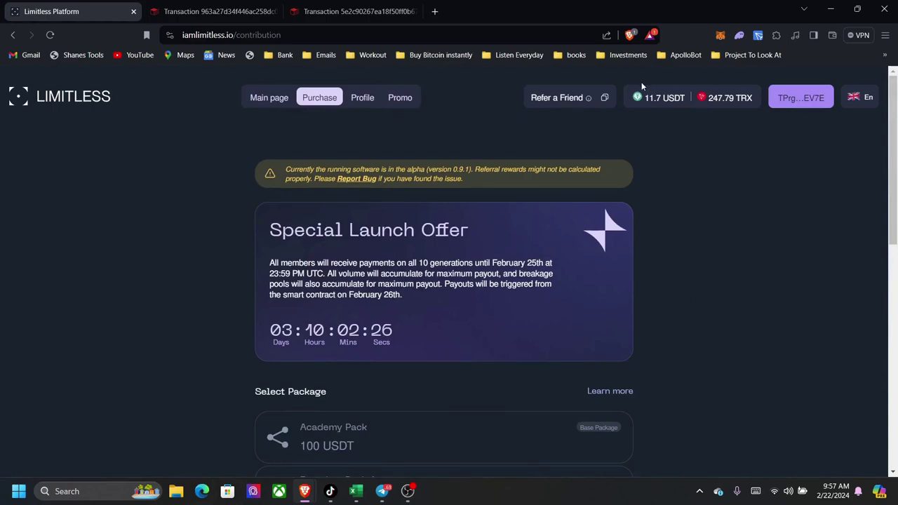
scroll(689, 168, down, 8)
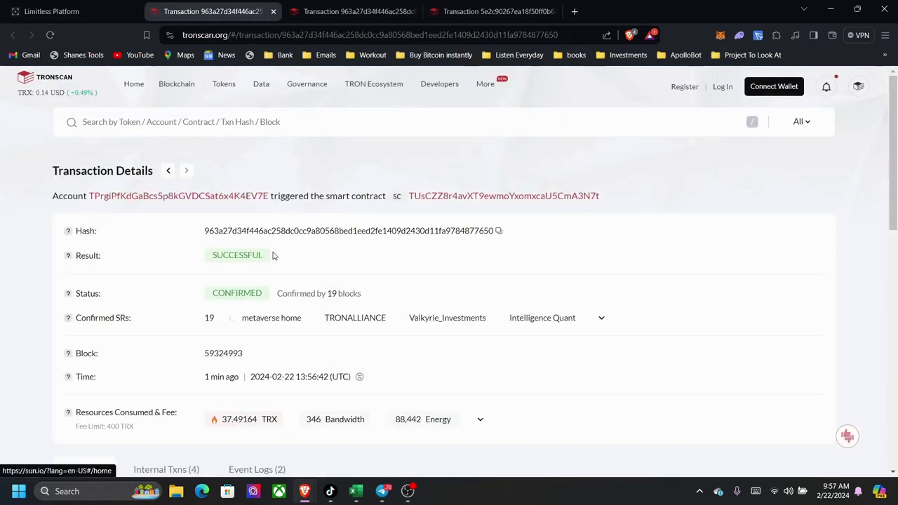
scroll(207, 309, down, 2)
scroll(208, 307, down, 1)
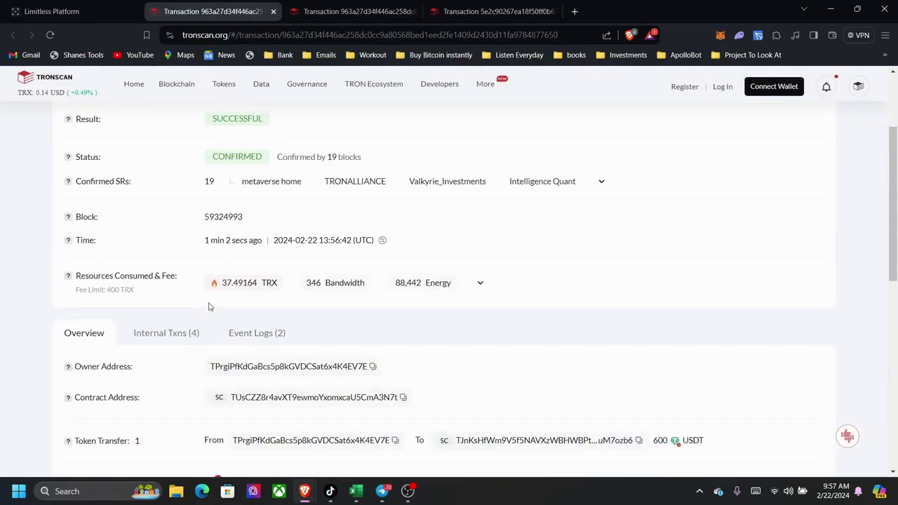
Return to the Limitless checkout page and scroll to its top, showing 11.7 USDT remaining
click(88, 6)
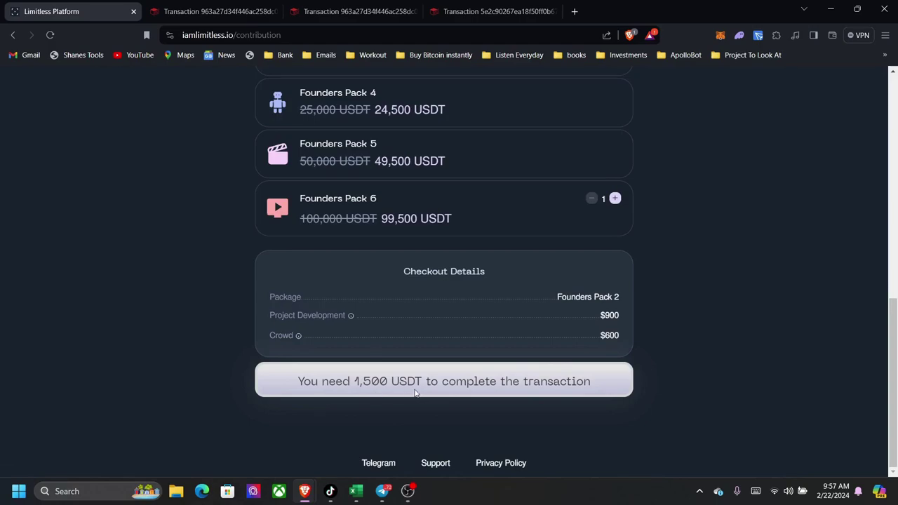
scroll(415, 395, up, 4)
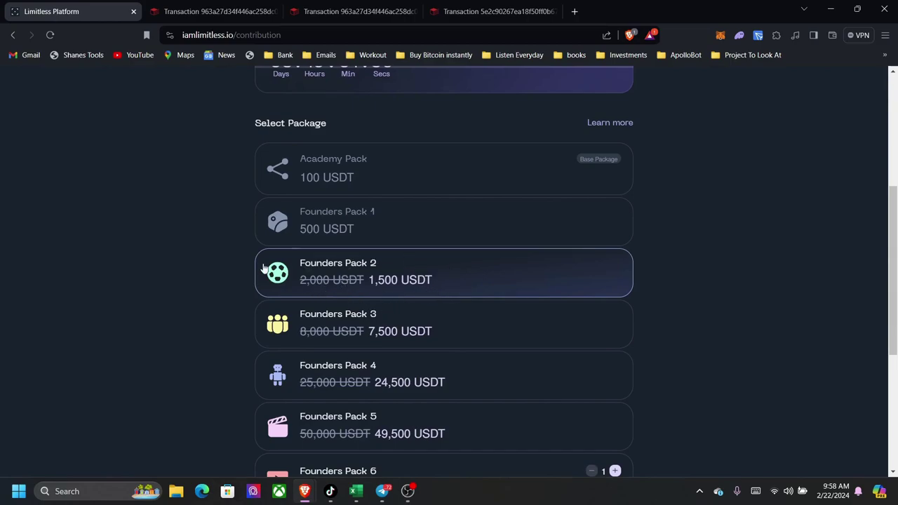
scroll(432, 275, up, 4)
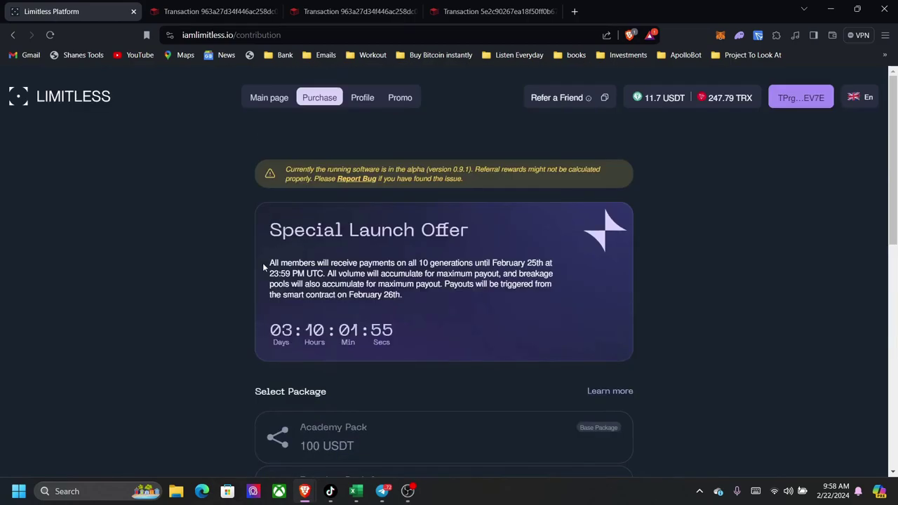
View the Profile page's 937.5 ATLA token balance, owned packages, and rewards and pools sections
click(359, 106)
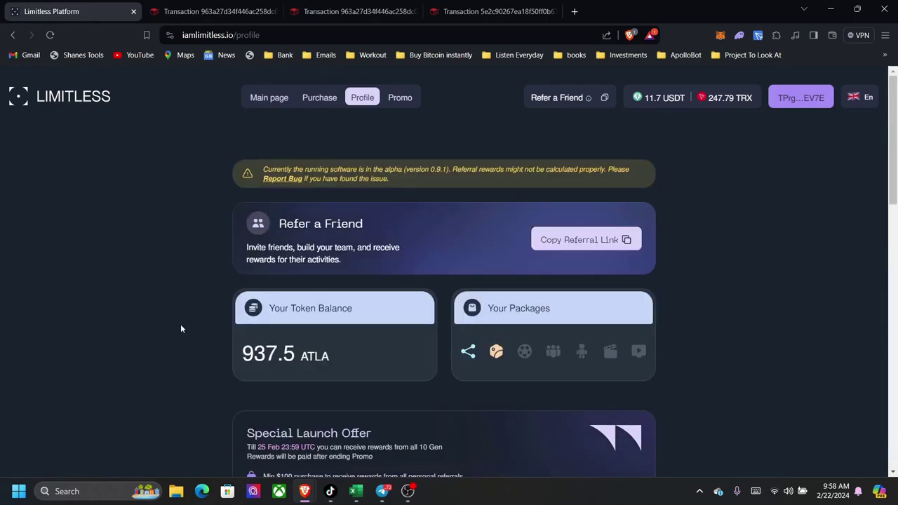
drag(268, 308, 362, 309)
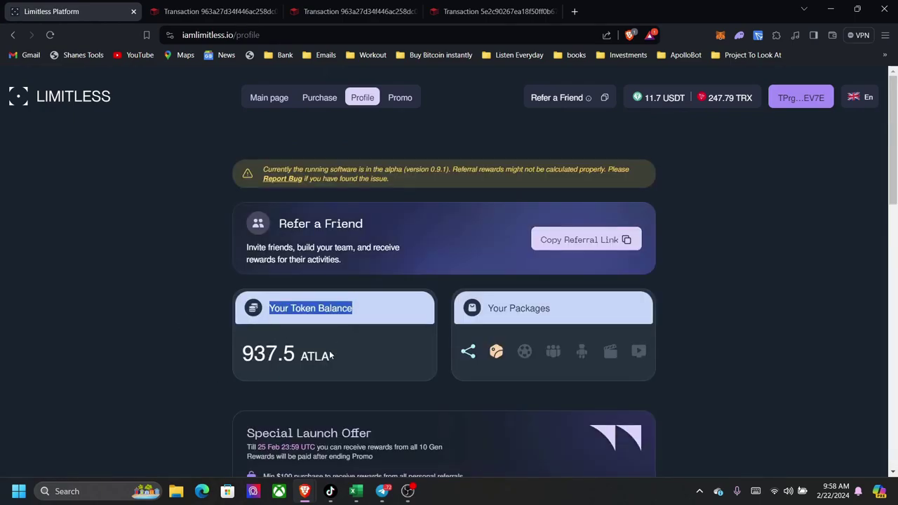
click(469, 353)
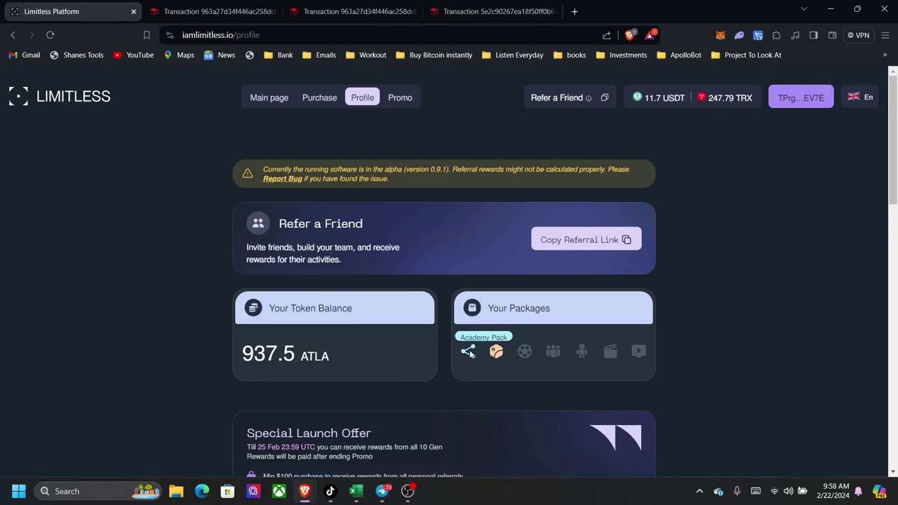
scroll(454, 359, down, 5)
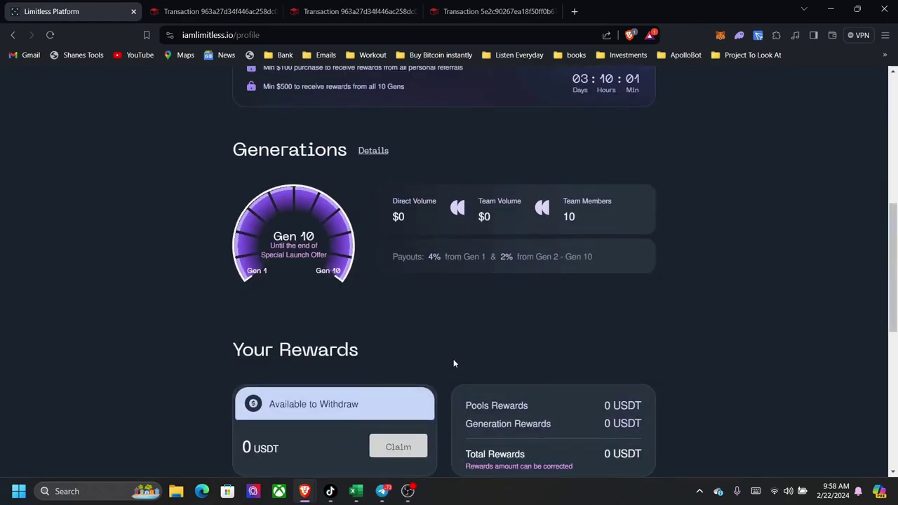
scroll(454, 360, down, 4)
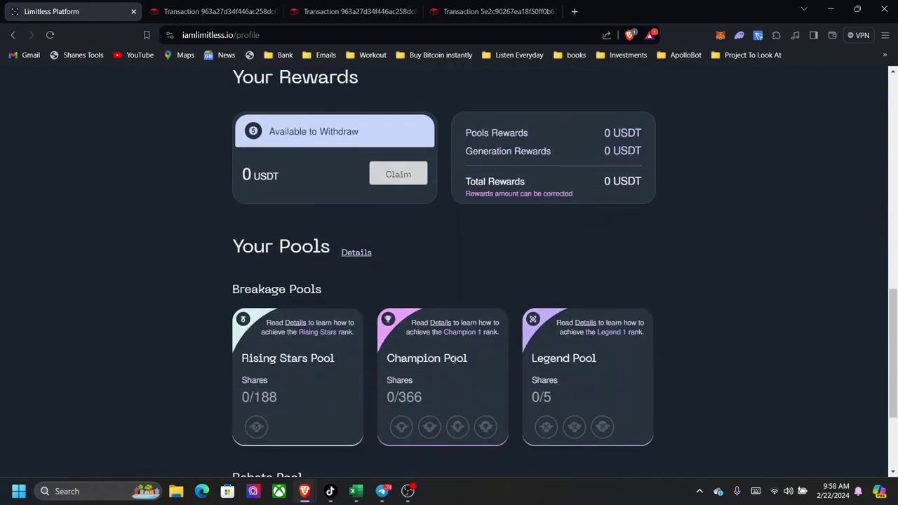
scroll(440, 347, up, 10)
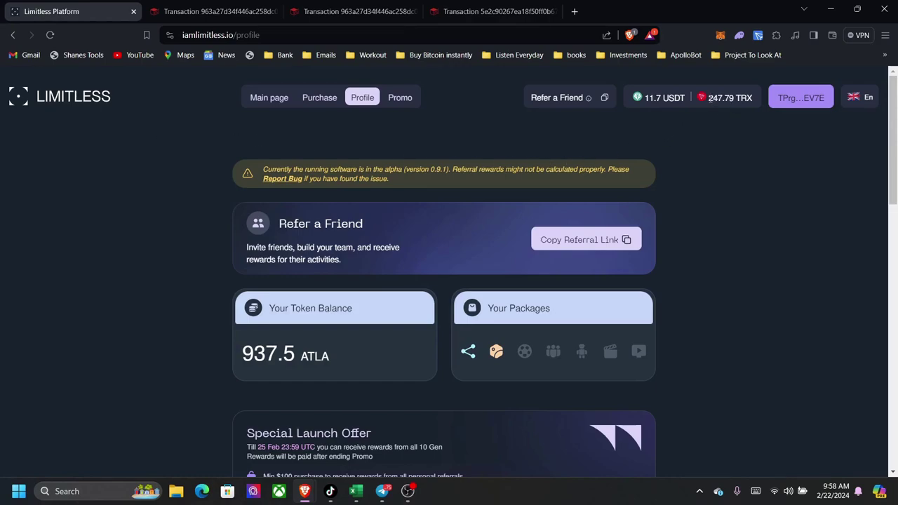
drag(709, 98, 723, 97)
scroll(727, 142, down, 2)
scroll(727, 142, up, 2)
scroll(745, 233, down, 2)
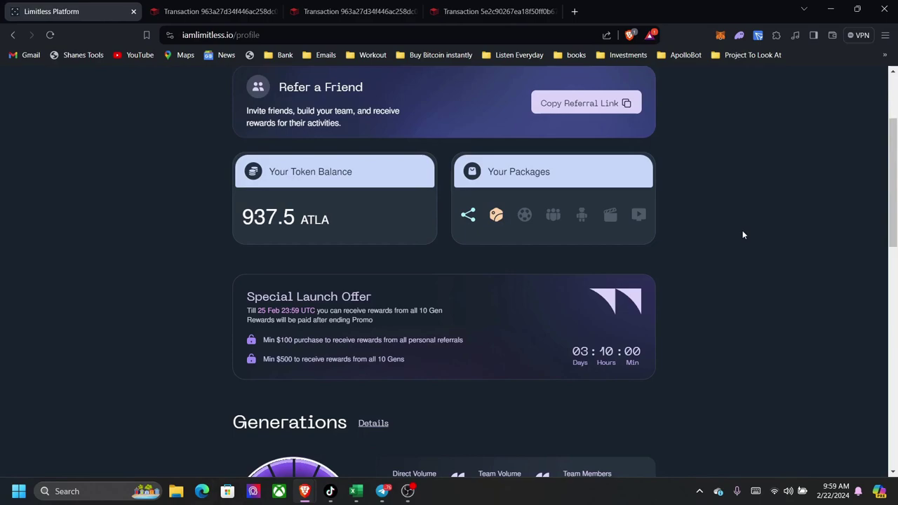
scroll(743, 235, up, 2)
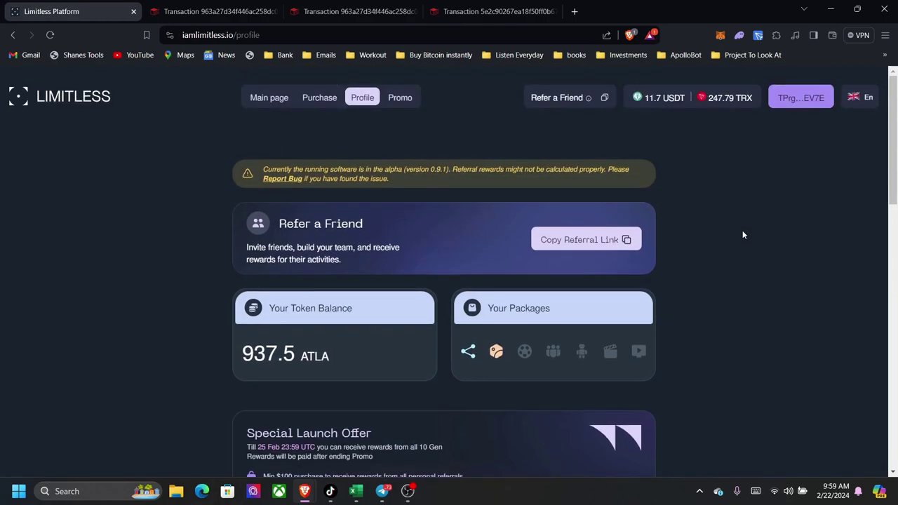